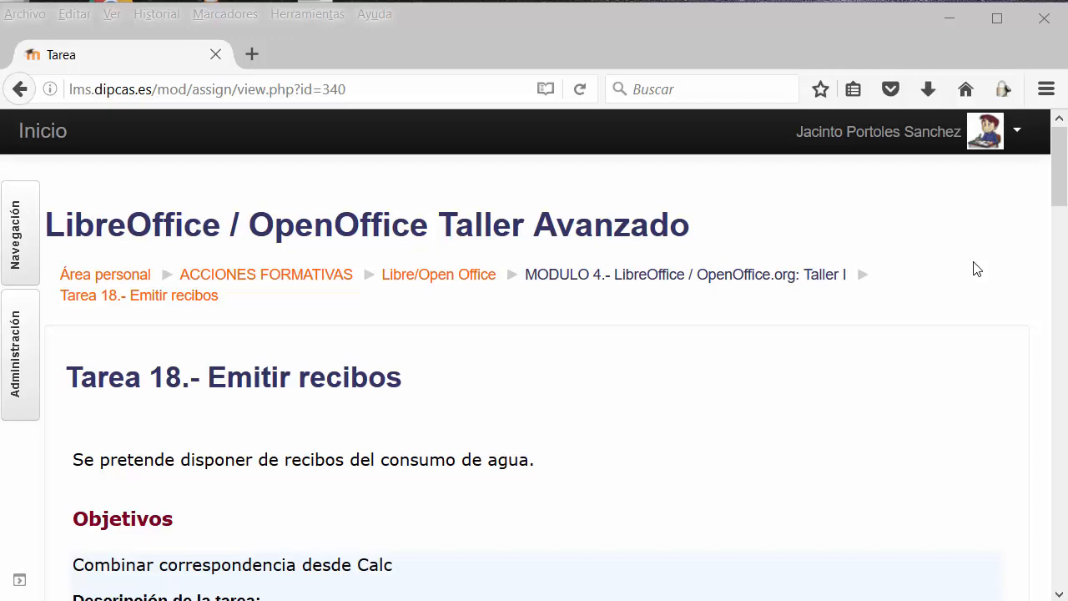
- Download ControlAgua.ods and PlantillaReciboAgua.ott from the assignment's FICHEROS section into the Practicas\Tarea18 folder
drag(1059, 208, 992, 506)
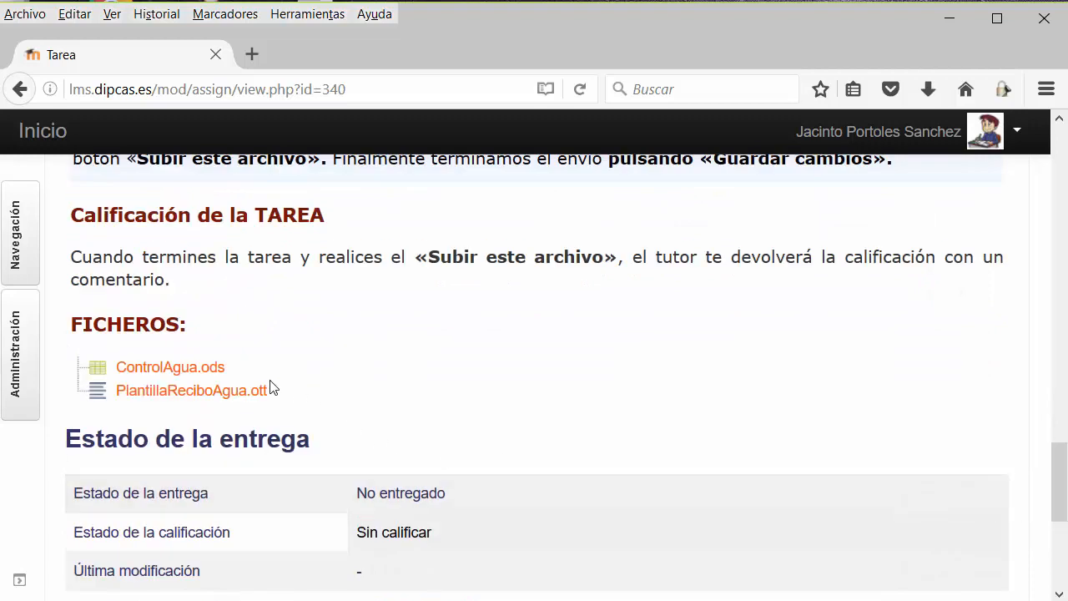
click(207, 378)
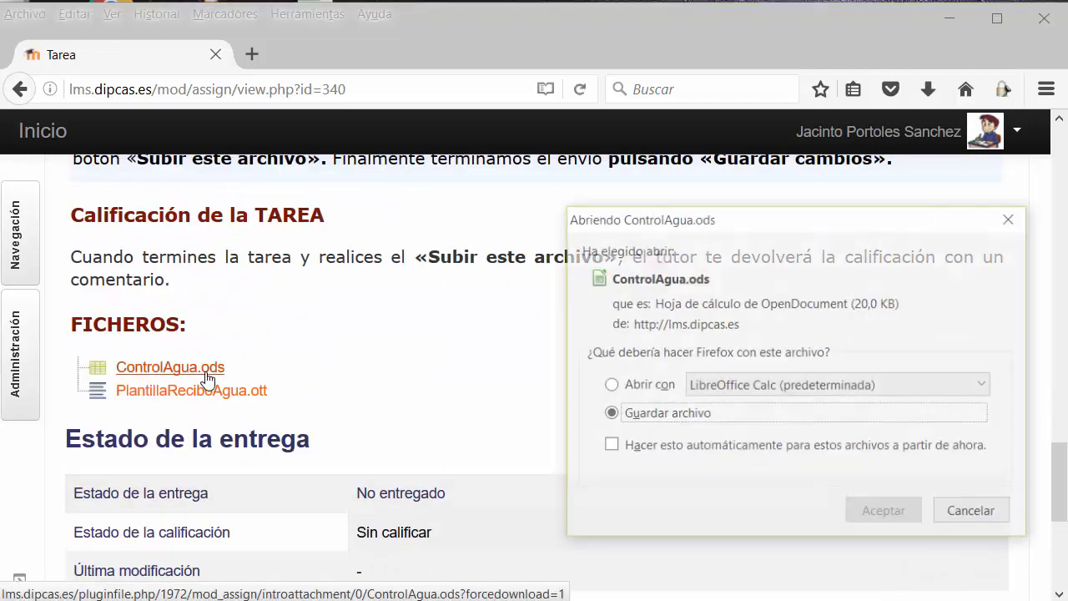
click(885, 510)
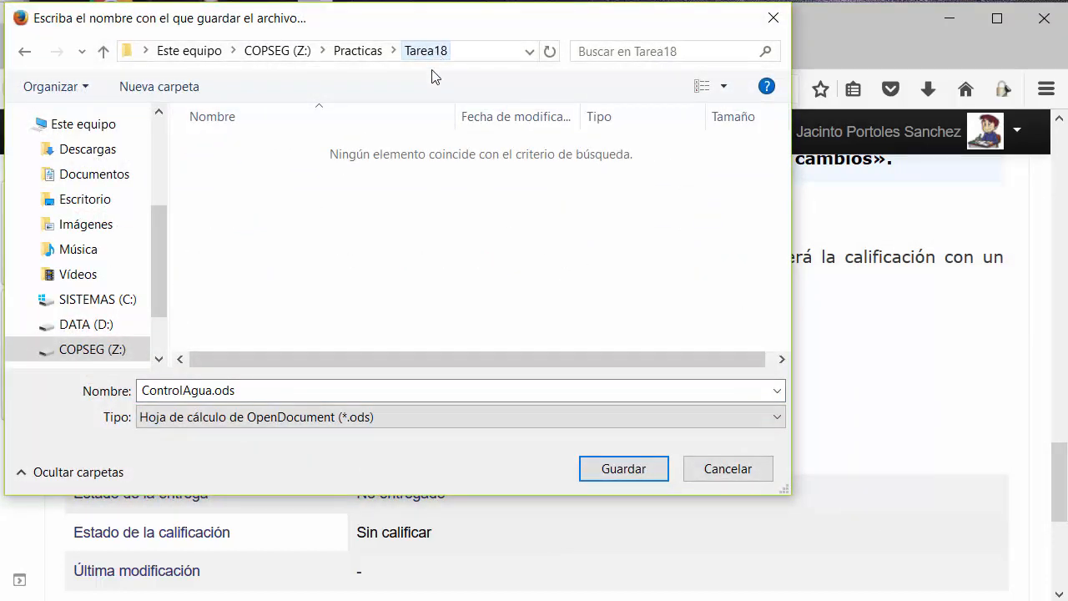
click(621, 468)
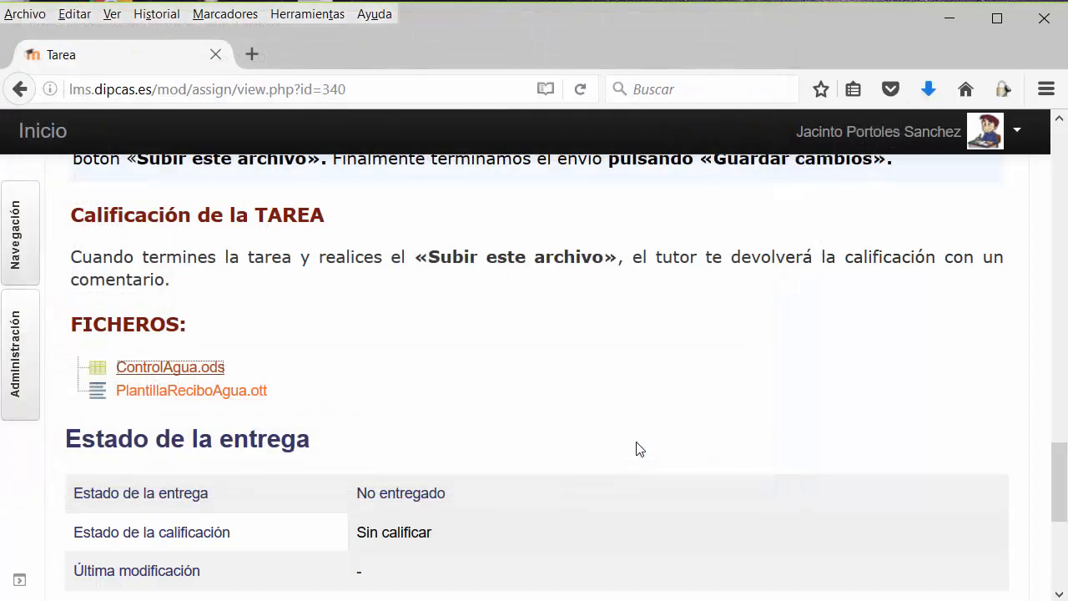
click(245, 392)
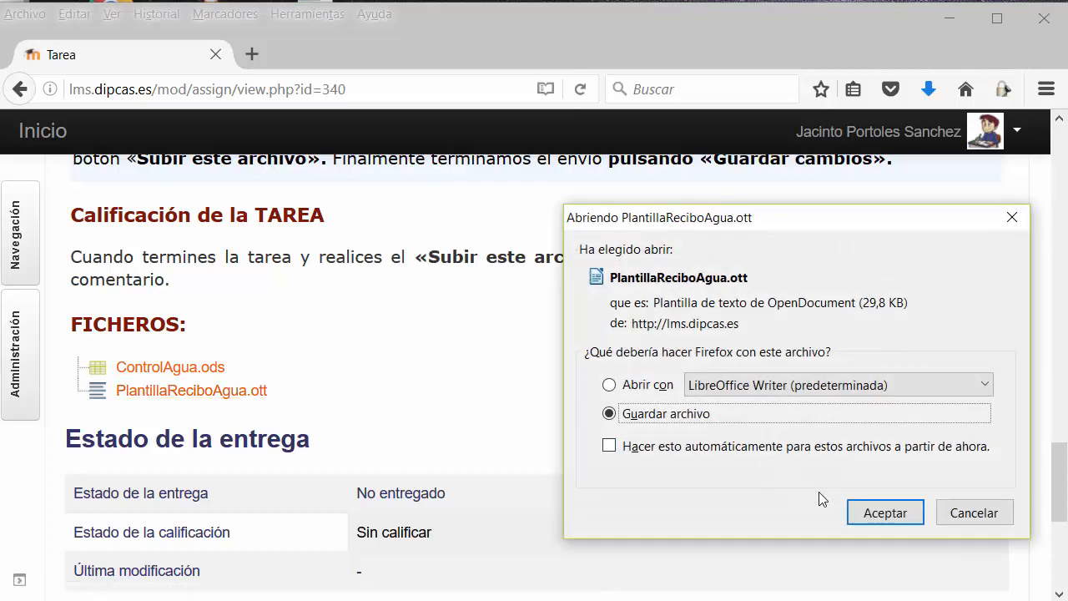
click(870, 512)
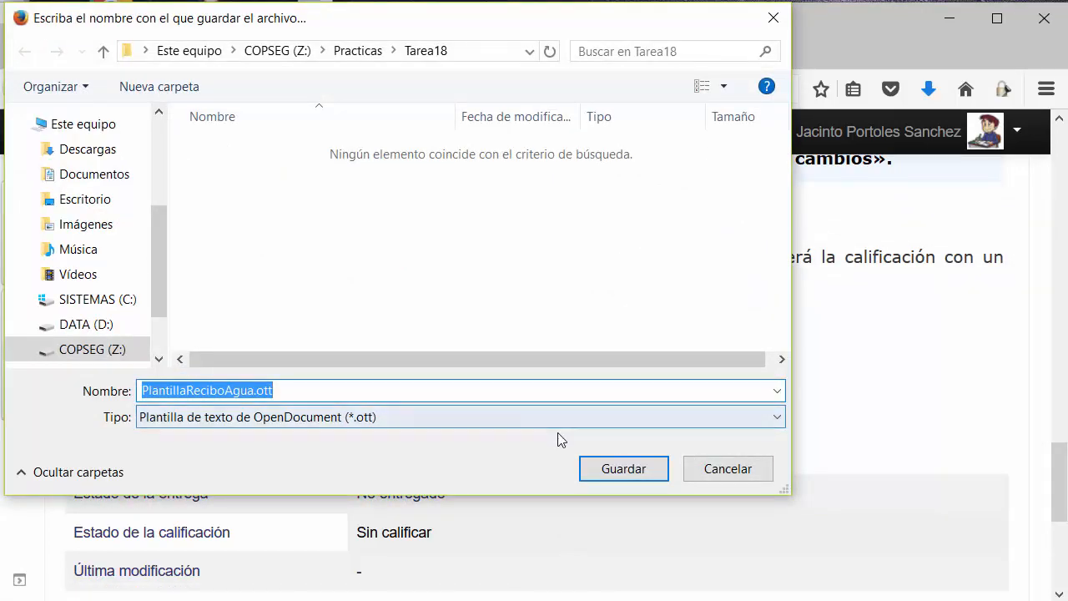
click(643, 470)
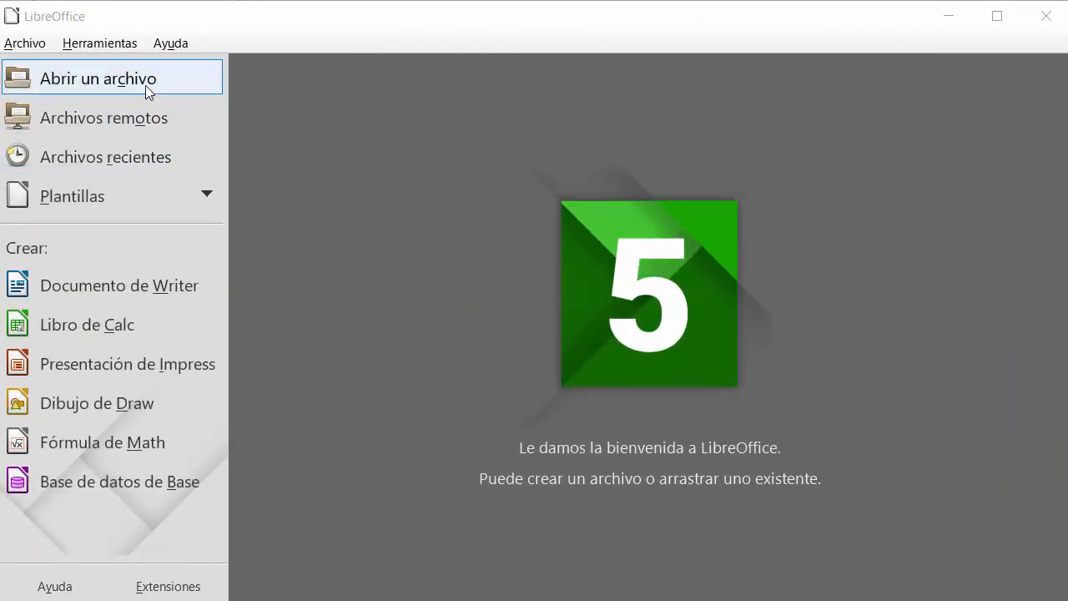
- Switch to LibreOffice, open the template PlantillaReciboAgua.ott from the Tarea18 folder and look over the receipt
click(146, 83)
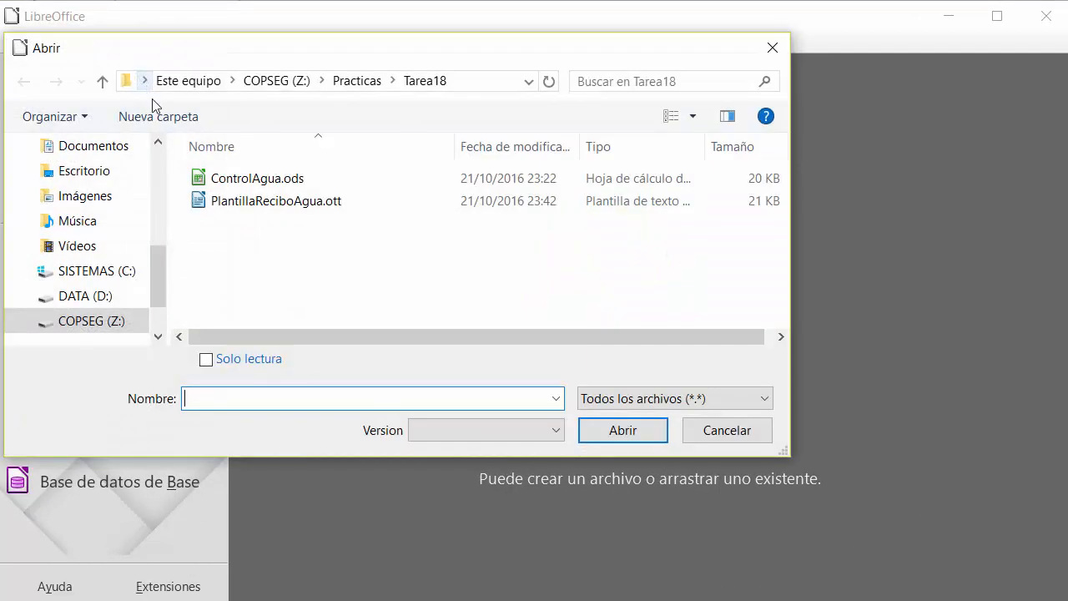
click(276, 203)
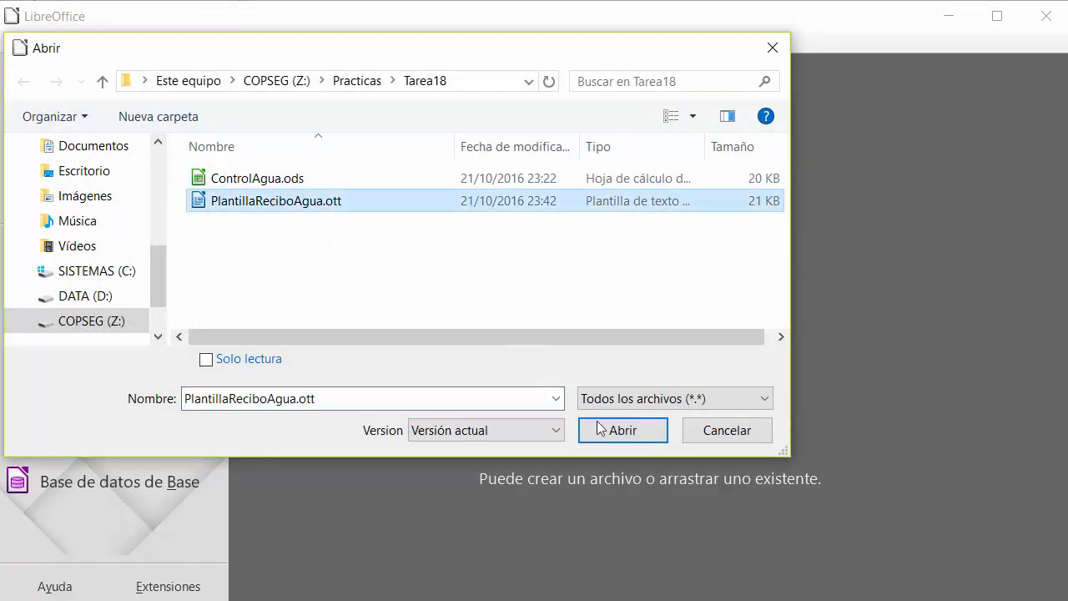
click(619, 434)
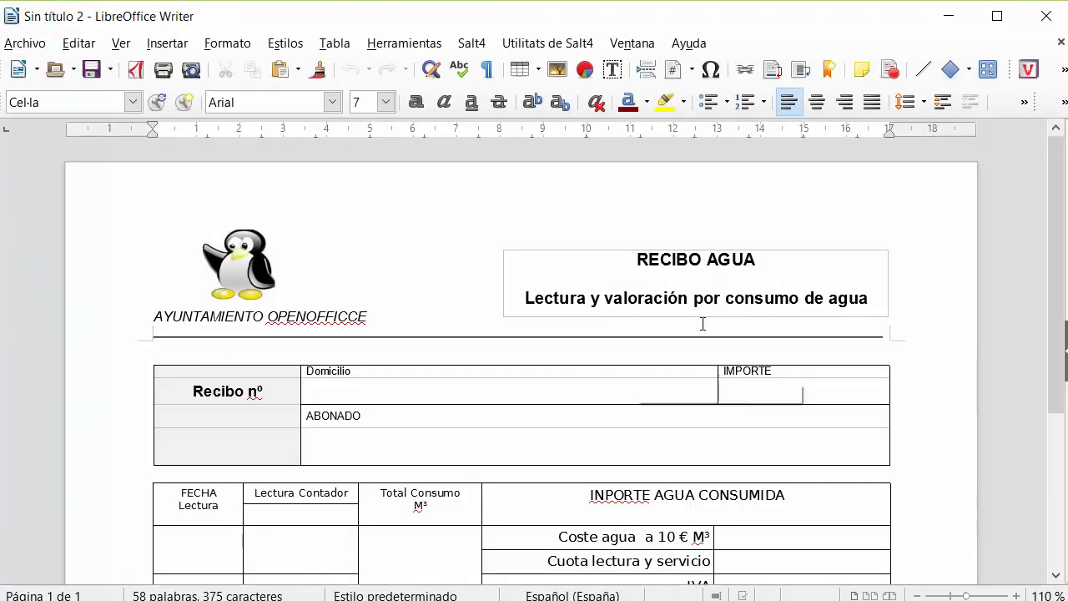
scroll(702, 323, down, 5)
scroll(702, 324, up, 5)
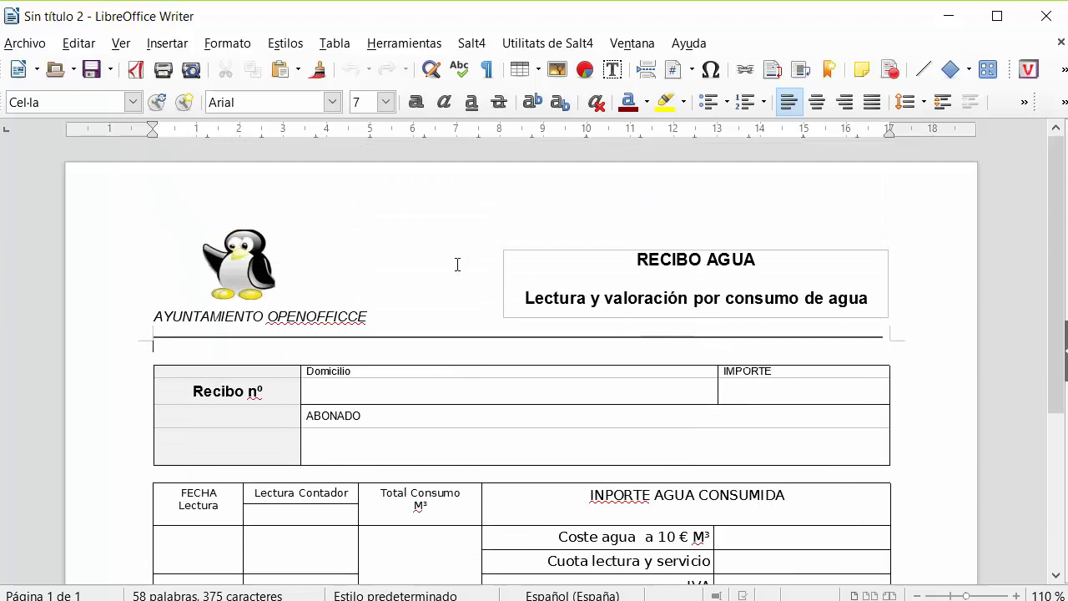
- Start the address data source wizard for another external data source and set its database type to Hoja de cálculo
click(24, 46)
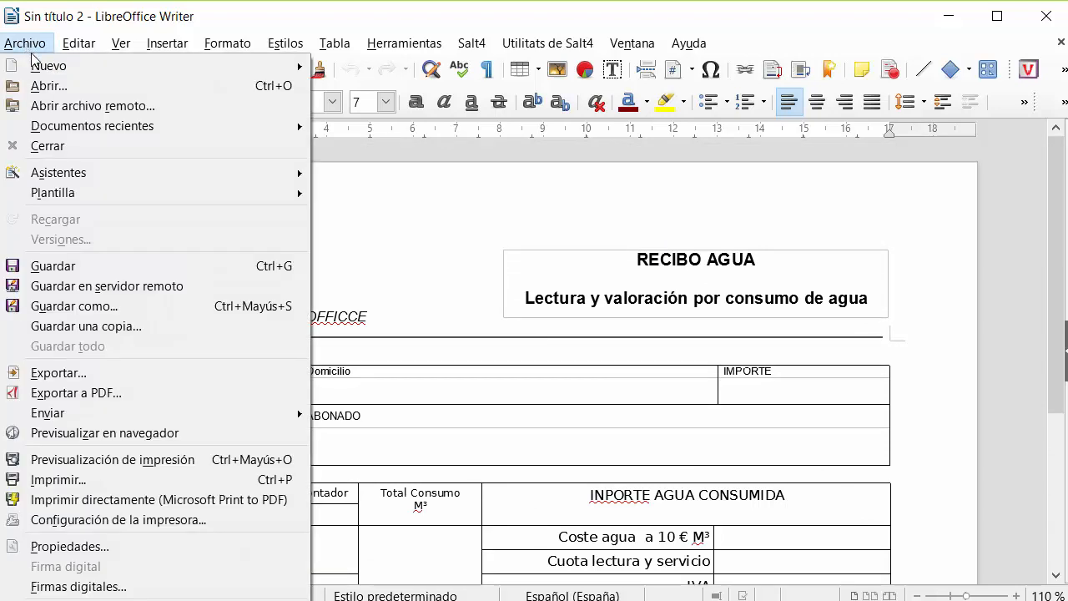
mouse_move(92, 177)
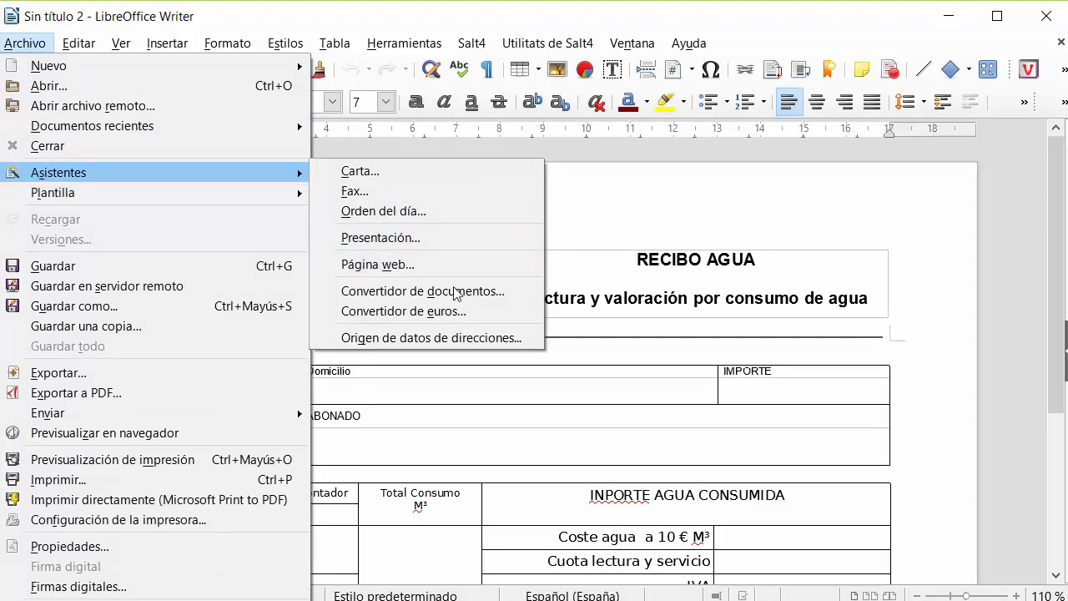
click(470, 337)
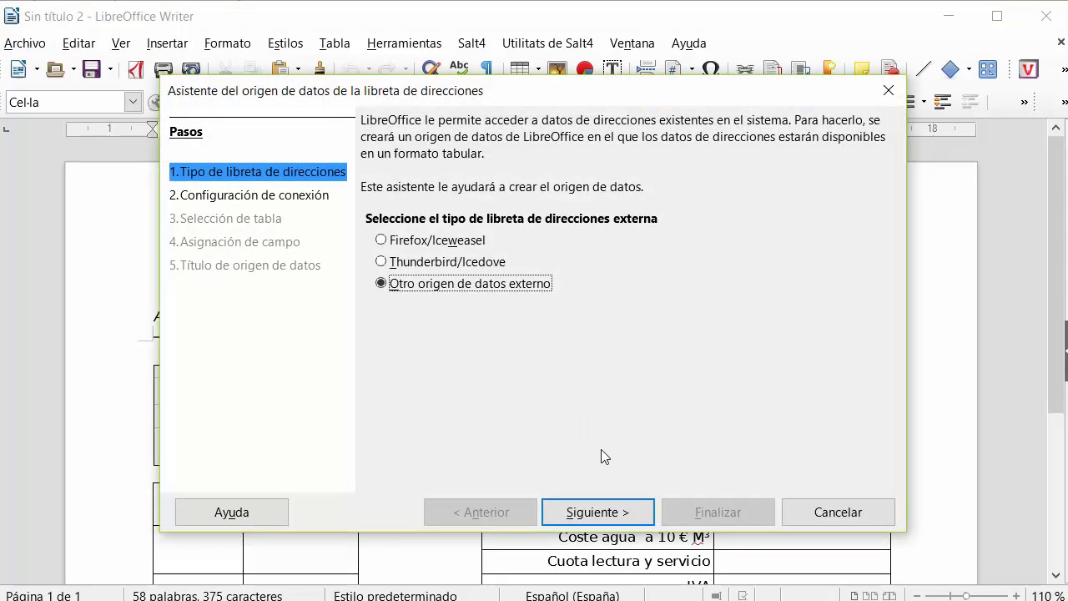
click(613, 512)
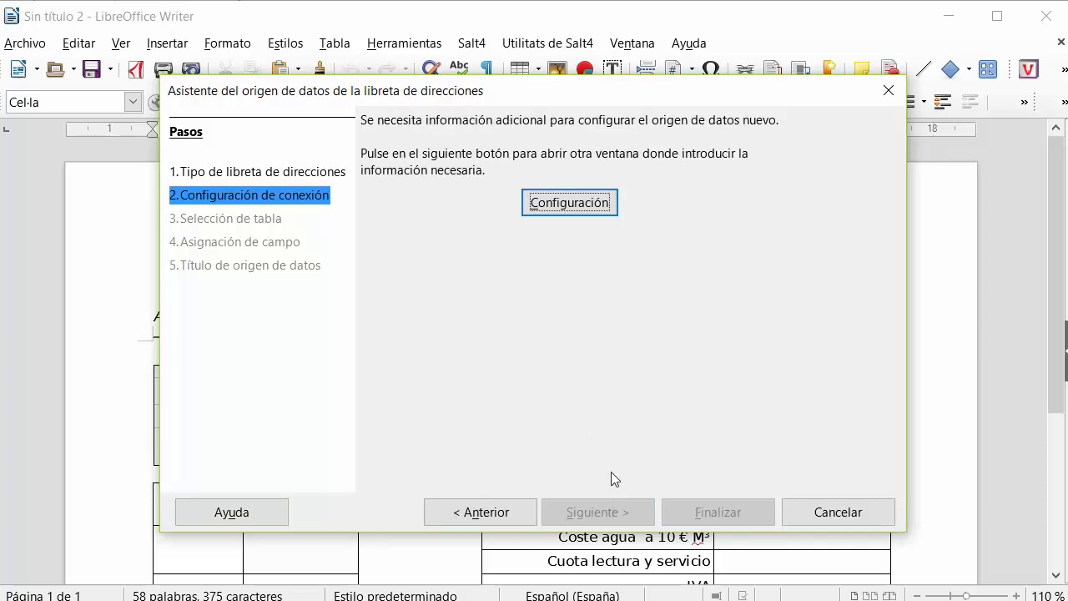
click(565, 214)
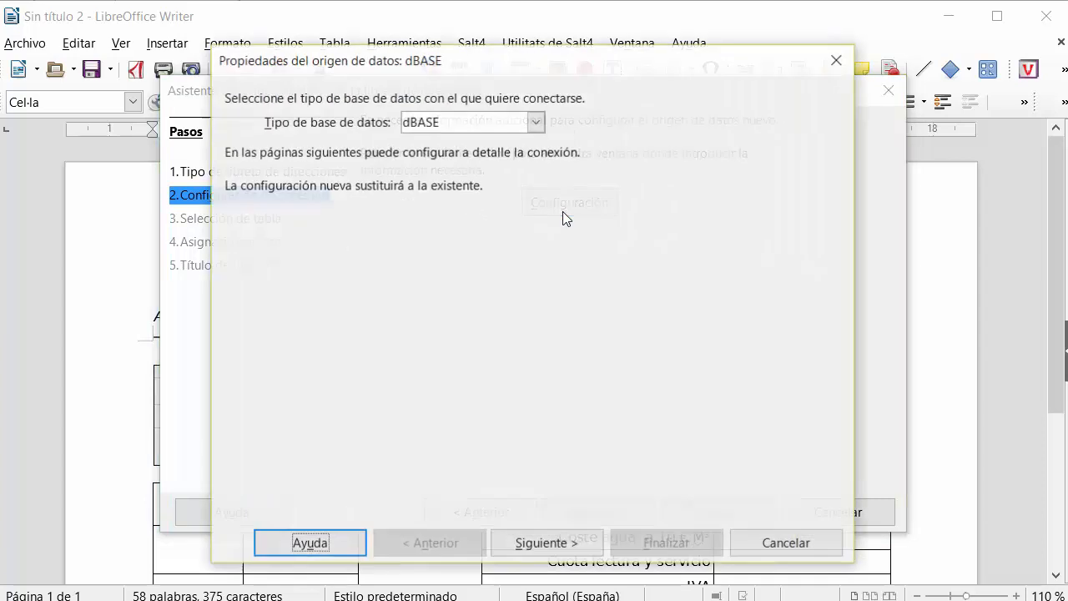
click(535, 122)
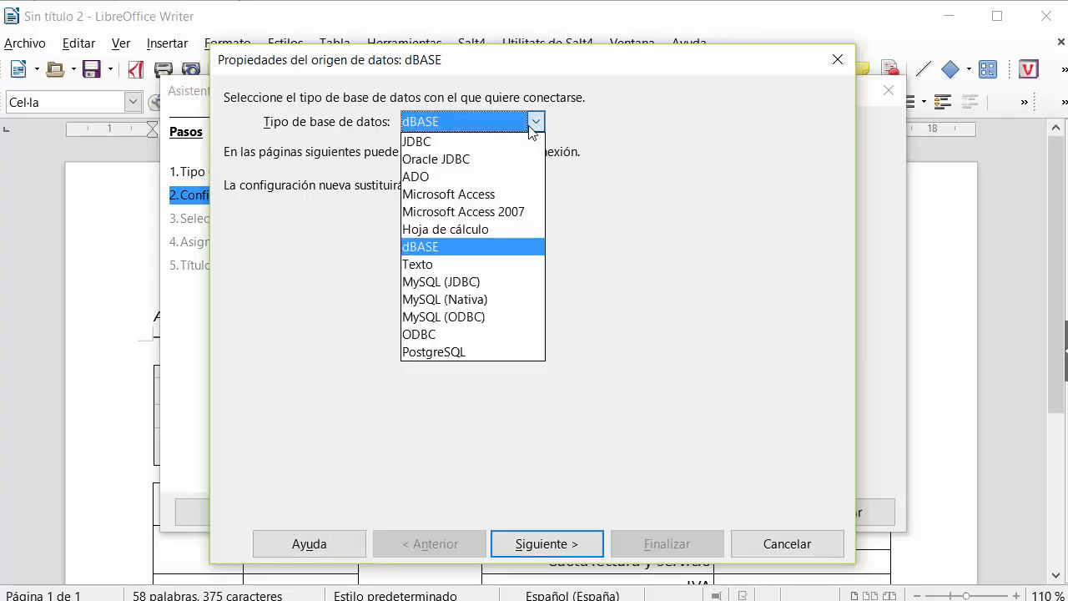
click(484, 228)
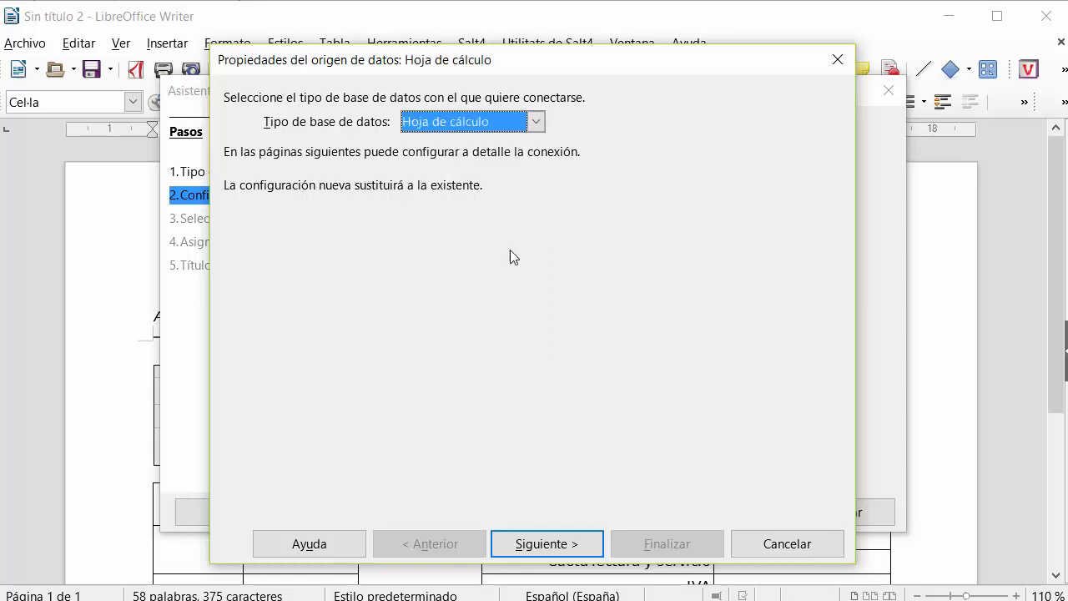
click(580, 539)
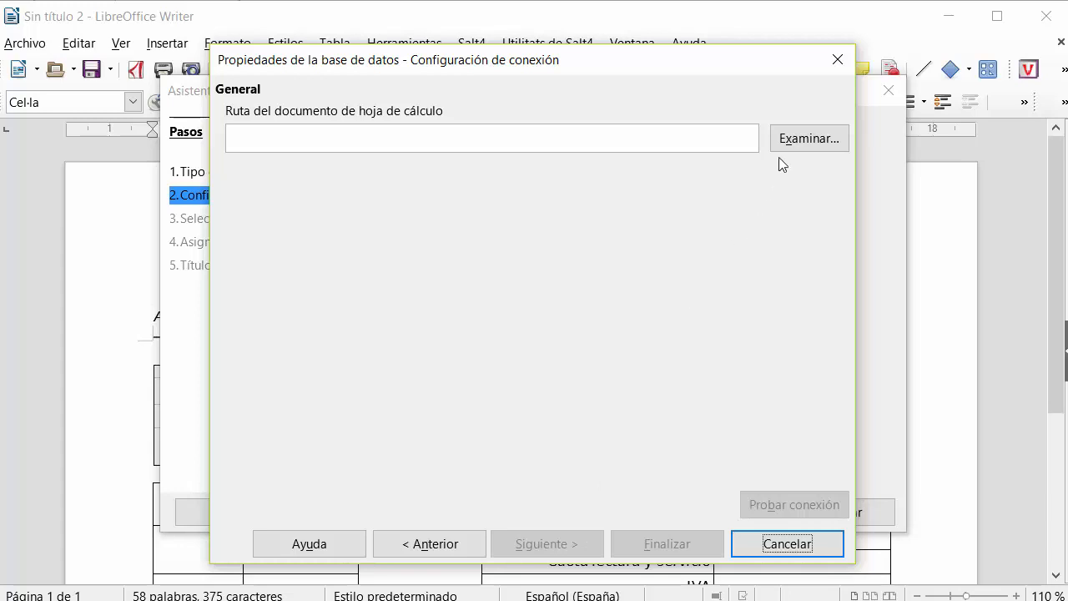
- Connect the data source to the spreadsheet ControlAgua.ods in Tarea18, test the connection and finish the connection setup
click(792, 138)
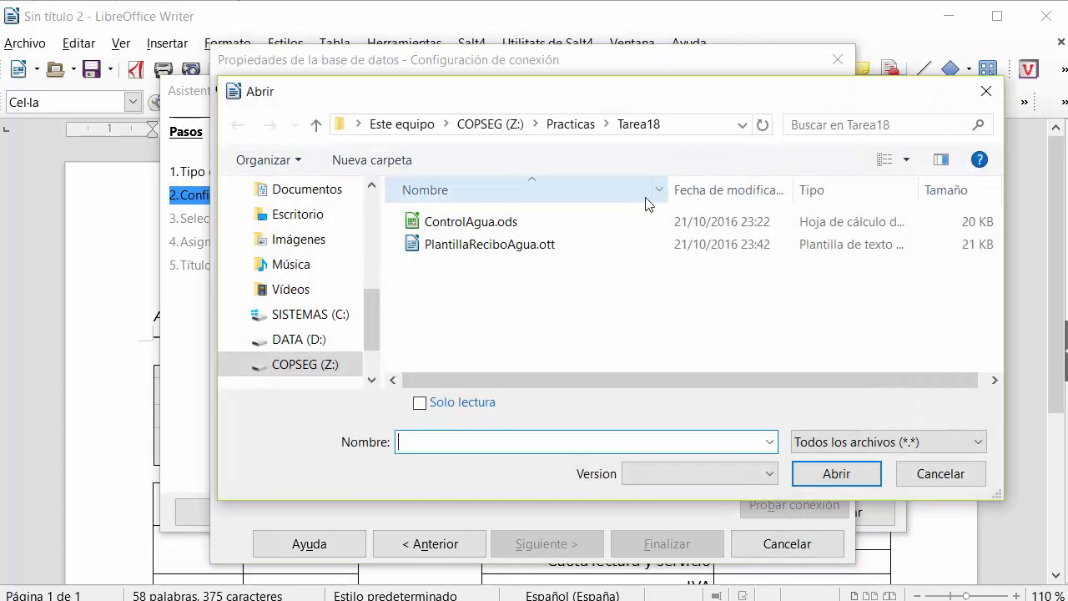
click(512, 227)
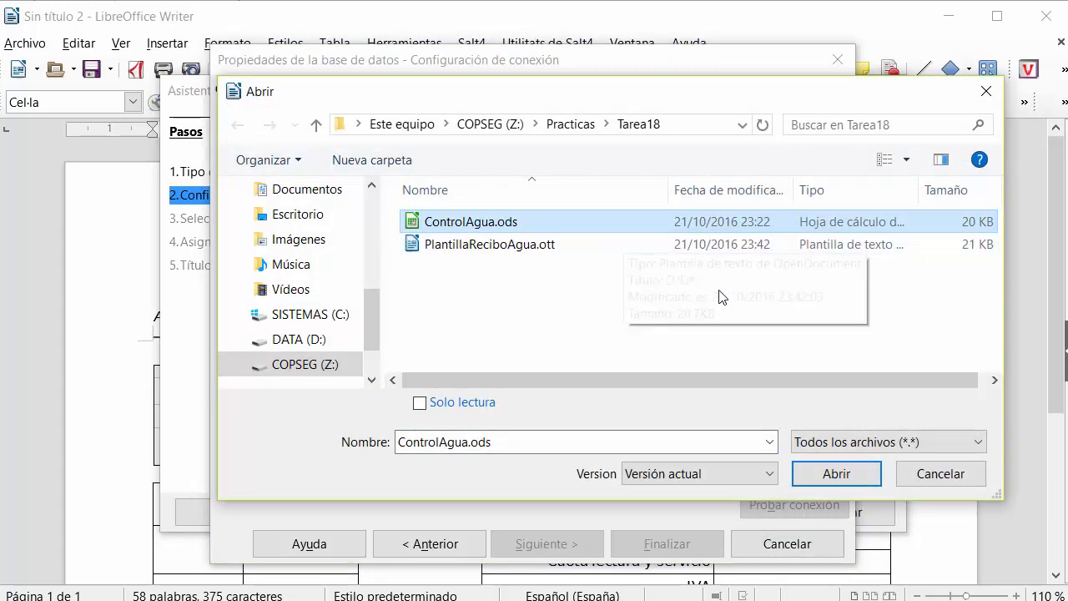
click(832, 477)
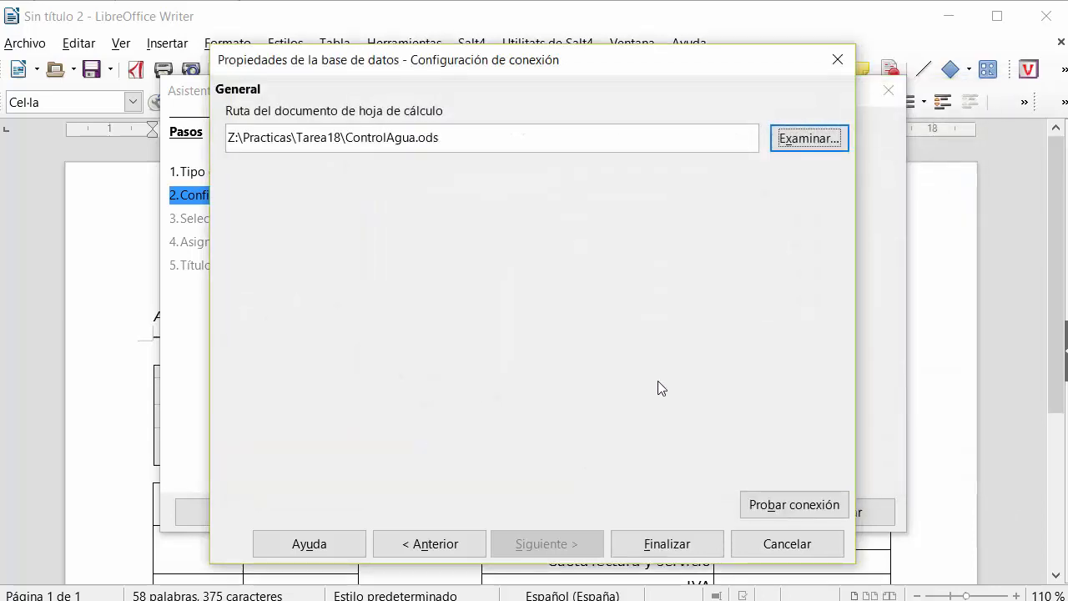
click(808, 507)
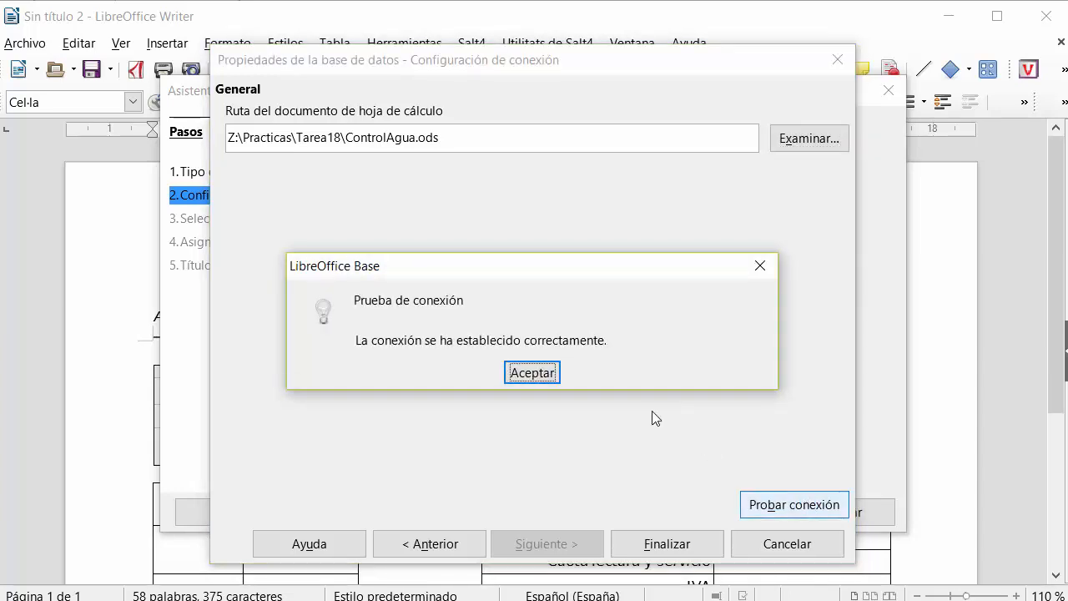
click(557, 368)
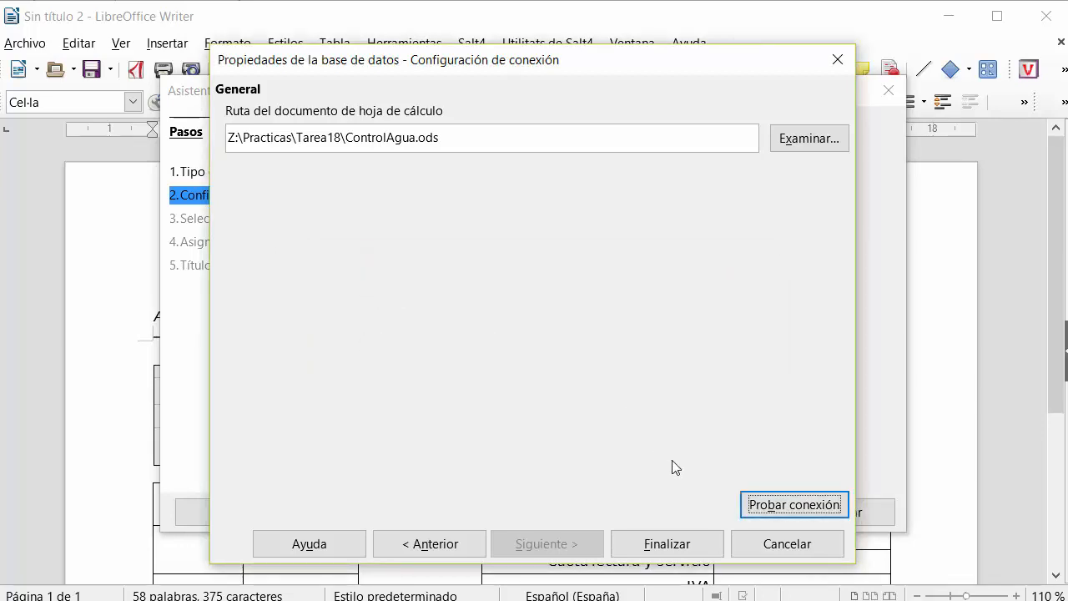
click(667, 544)
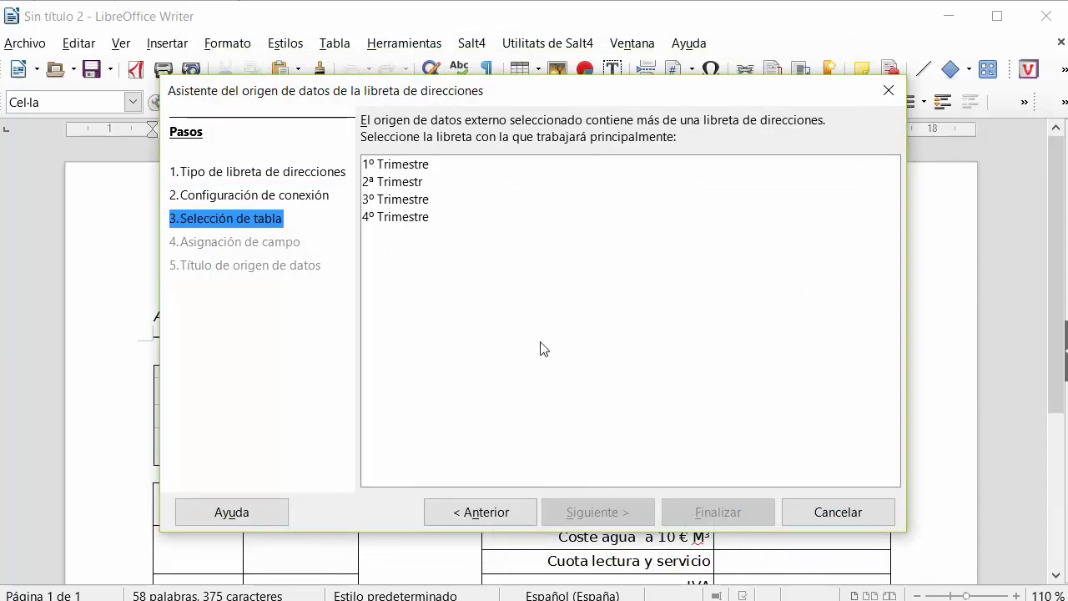
- Choose 1º Trimestre as the main table and skip the field assignment
click(402, 165)
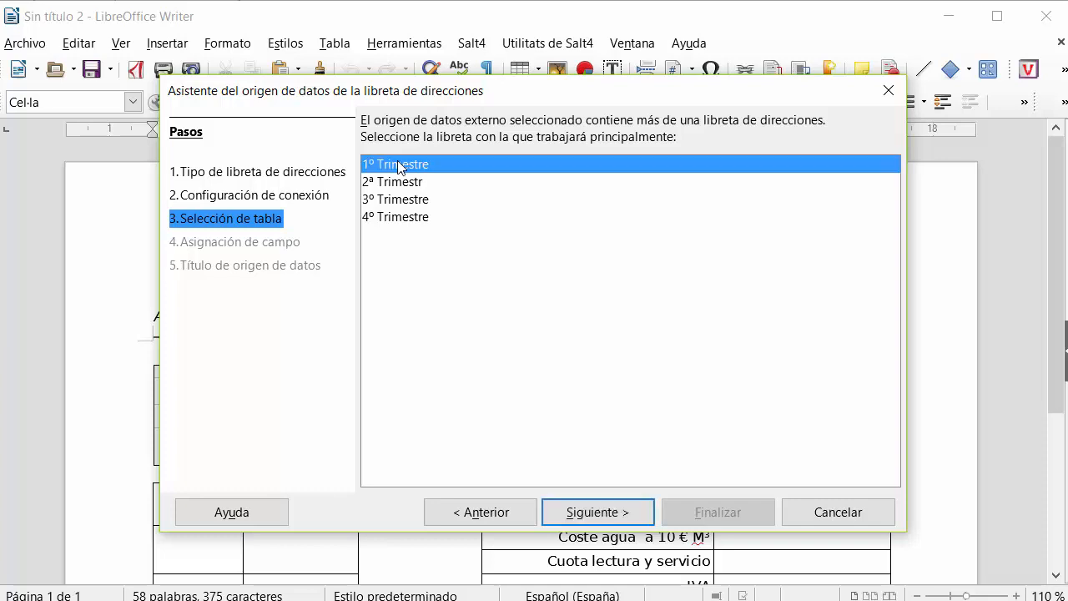
click(626, 517)
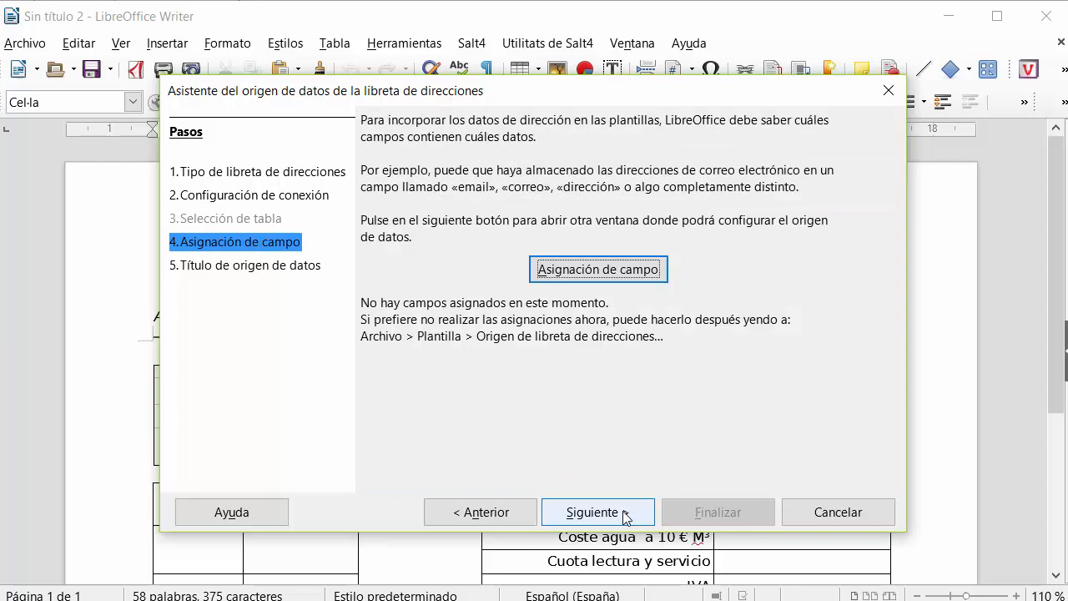
click(626, 516)
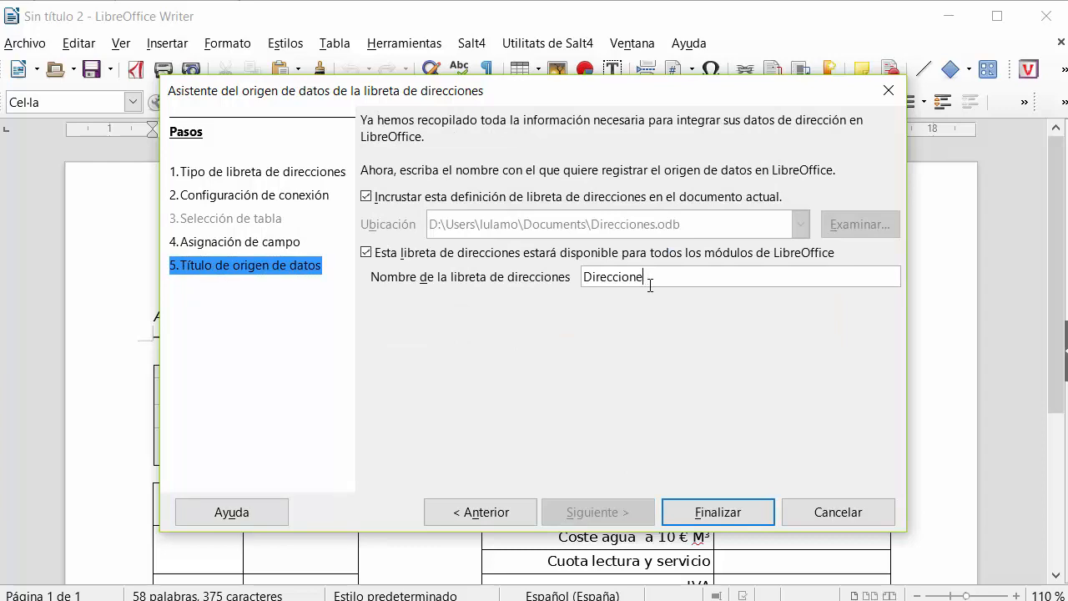
- Name the address book AguasPrimerTrimestre and finish registering the data source
key(BackSpace)
key(BackSpace)
key(BackSpace)
key(BackSpace)
key(BackSpace)
key(BackSpace)
key(BackSpace)
key(BackSpace)
key(BackSpace)
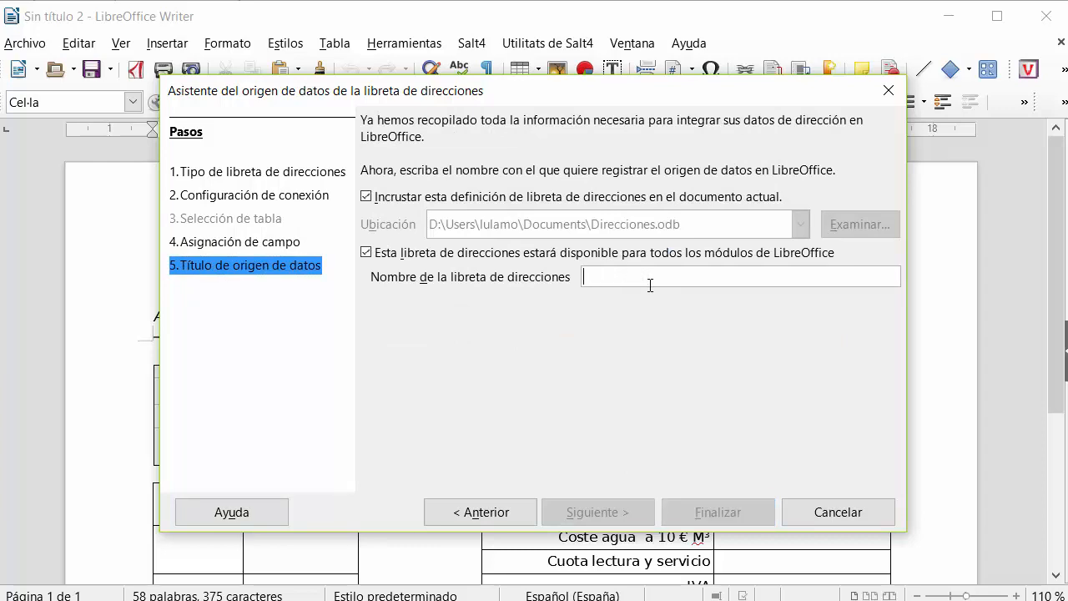
text(Agu)
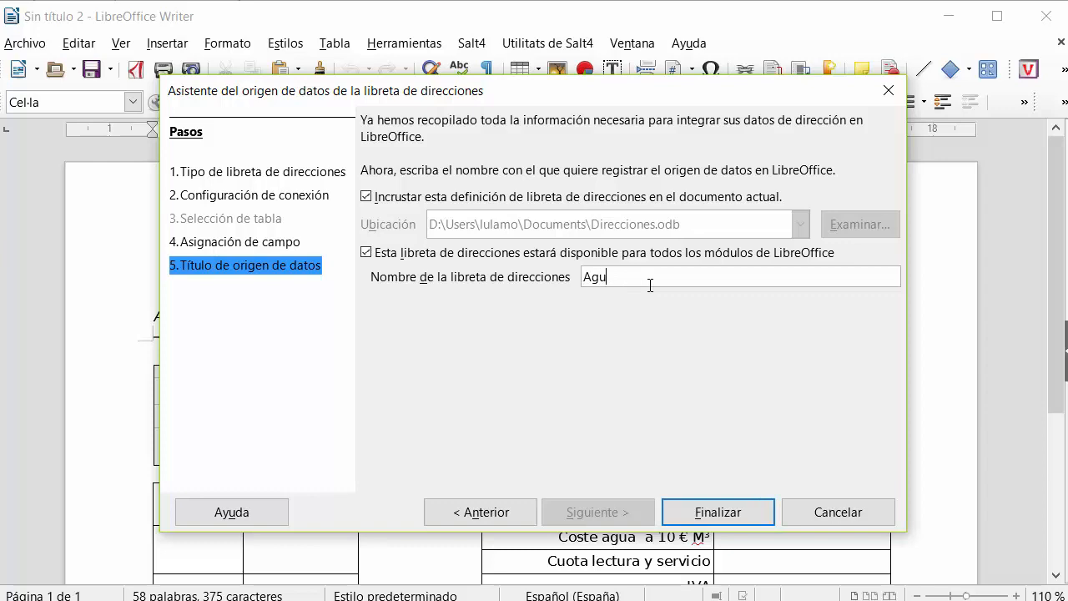
text(asPrimerTrimestre)
click(717, 513)
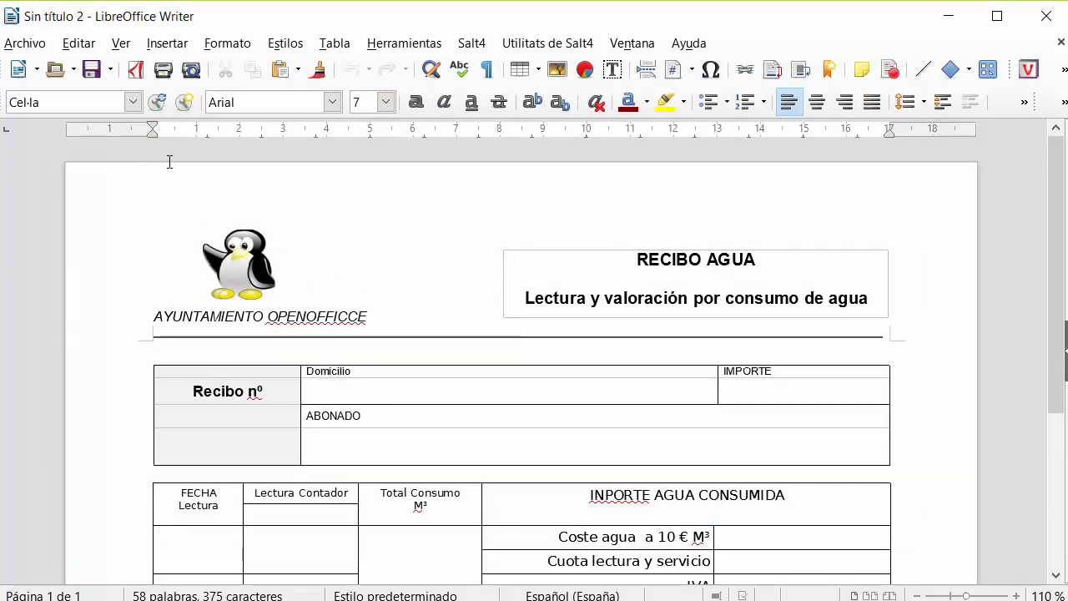
- Show the data sources and open the 1º Trimestre table of AguasPrimerTrimestre
click(122, 43)
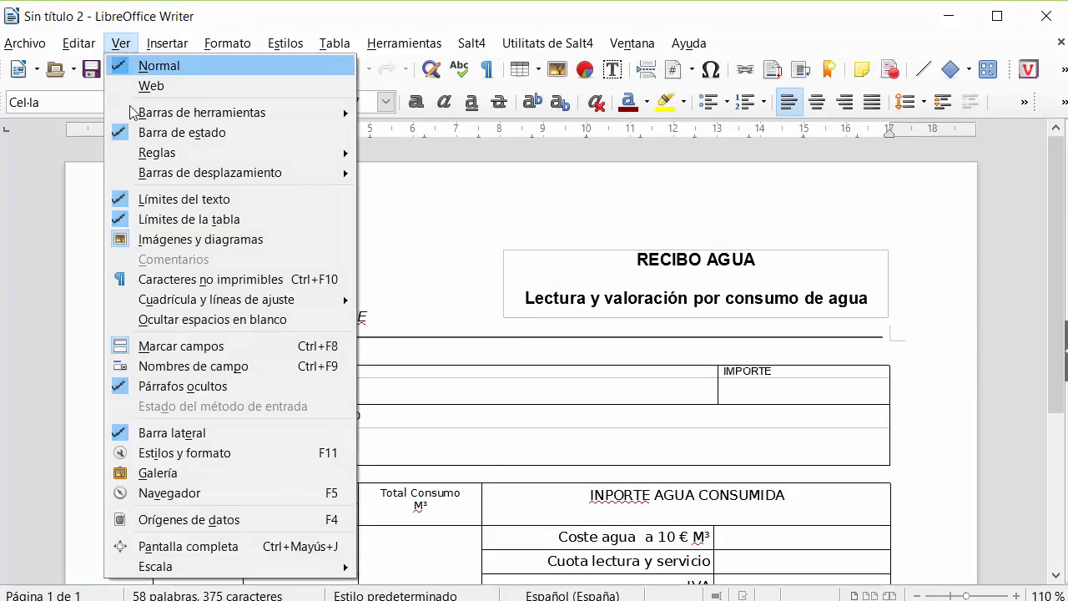
click(181, 519)
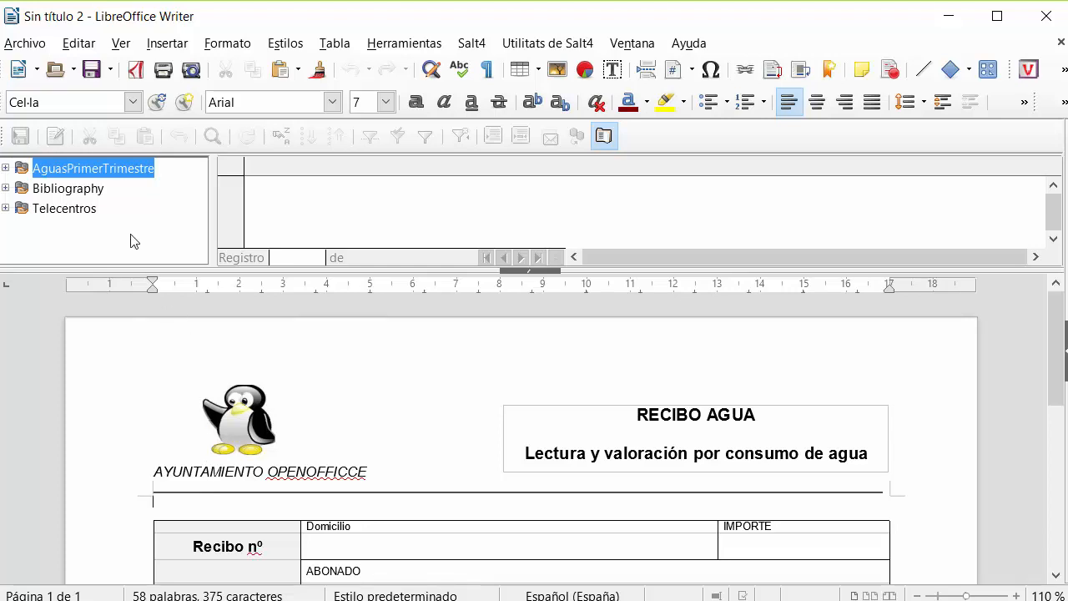
double_click(116, 171)
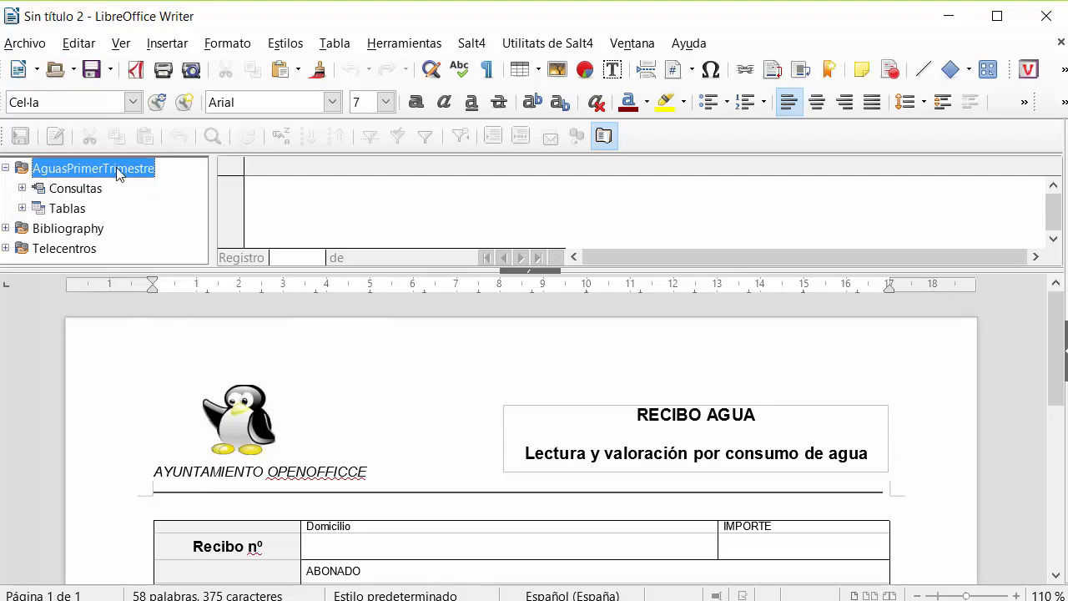
double_click(84, 196)
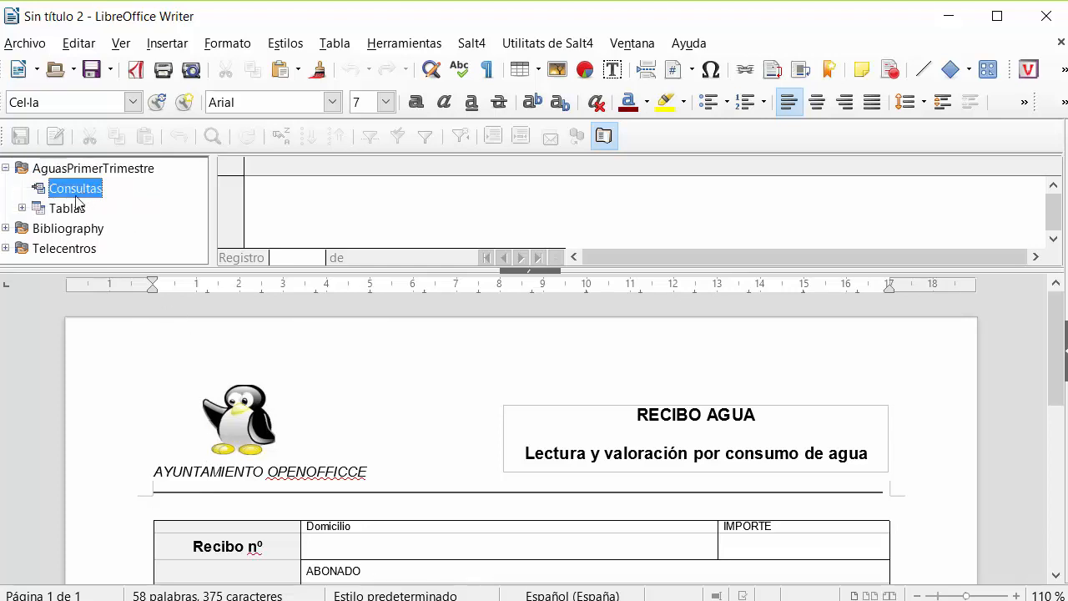
click(58, 206)
double_click(66, 207)
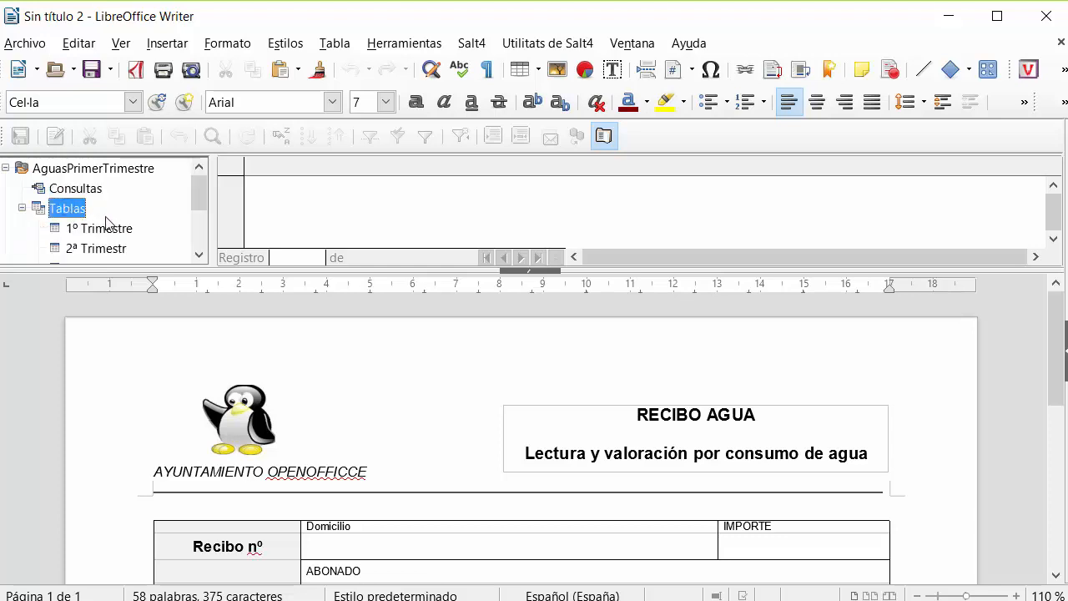
click(101, 231)
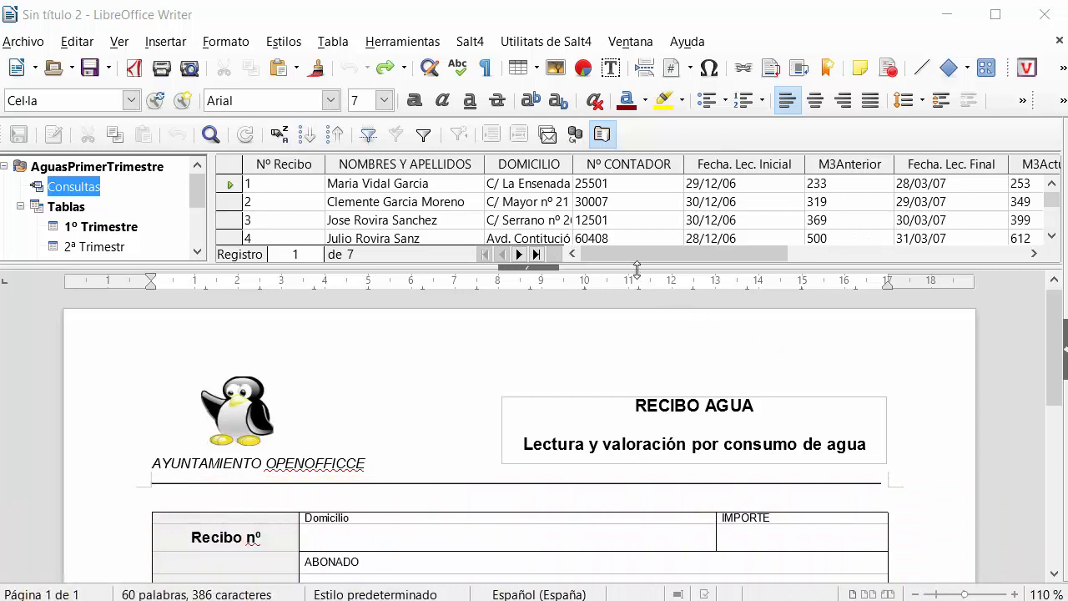
- Shrink the data source area to one visible record and set the page zoom to 75 %
drag(637, 268, 644, 216)
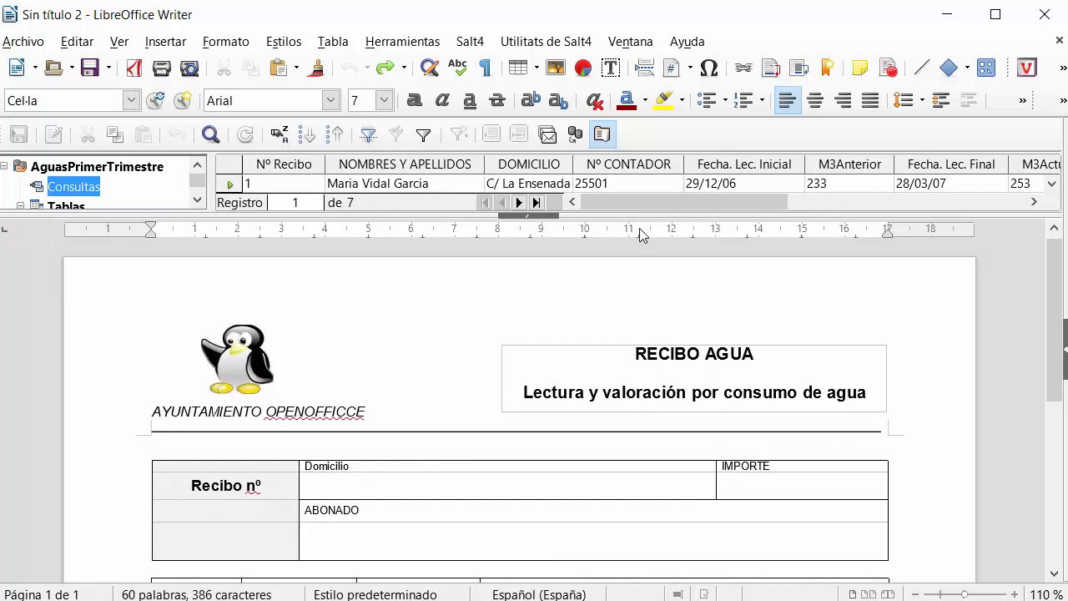
click(125, 45)
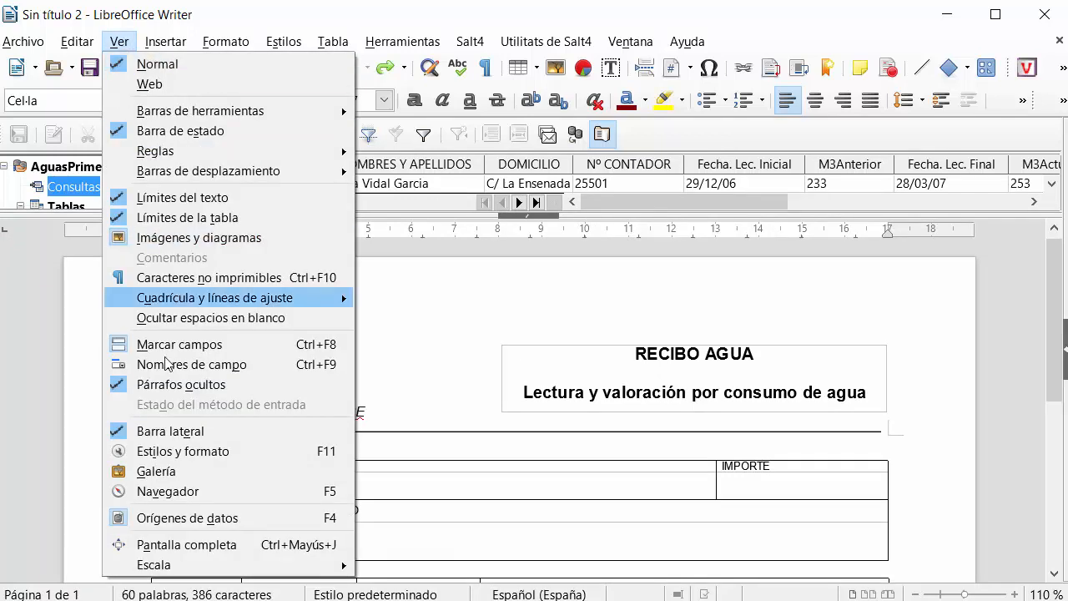
mouse_move(238, 564)
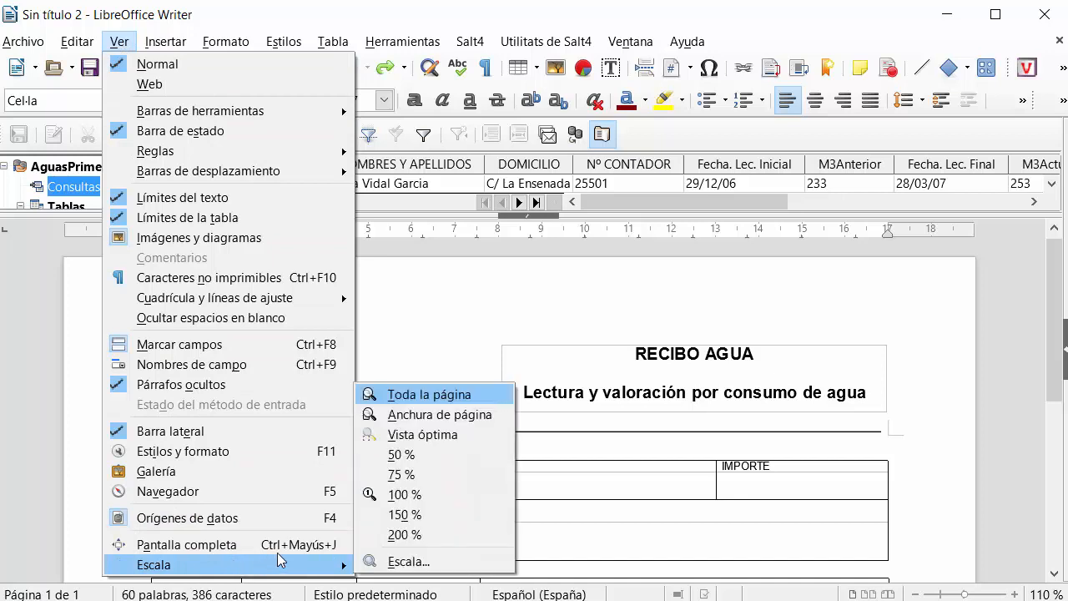
click(404, 479)
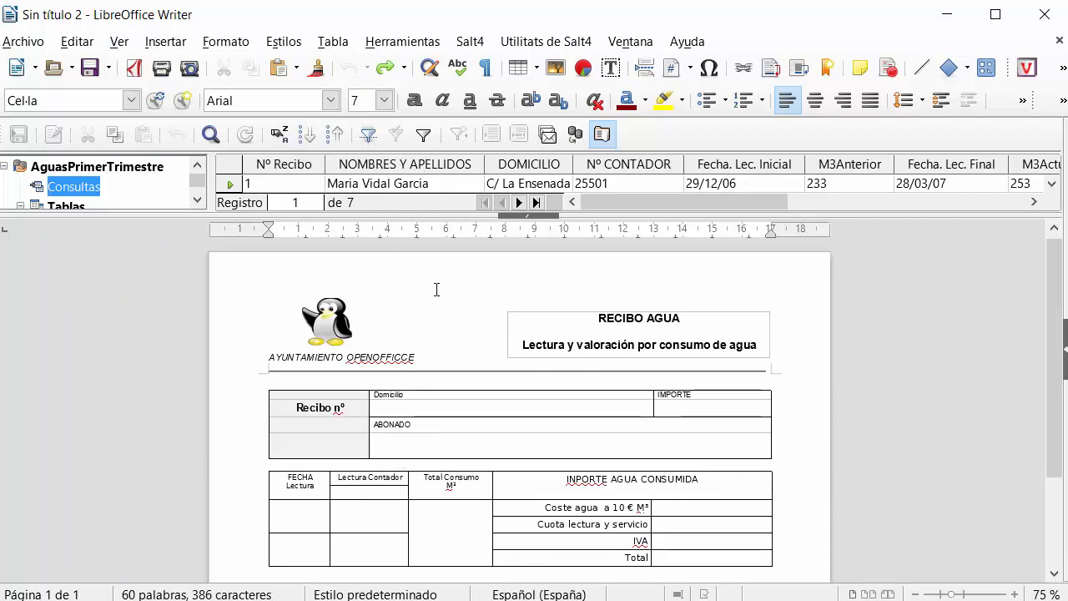
- Insert the Nº Recibo field in the cell below the Recibo nº heading and centre it
click(294, 167)
click(293, 167)
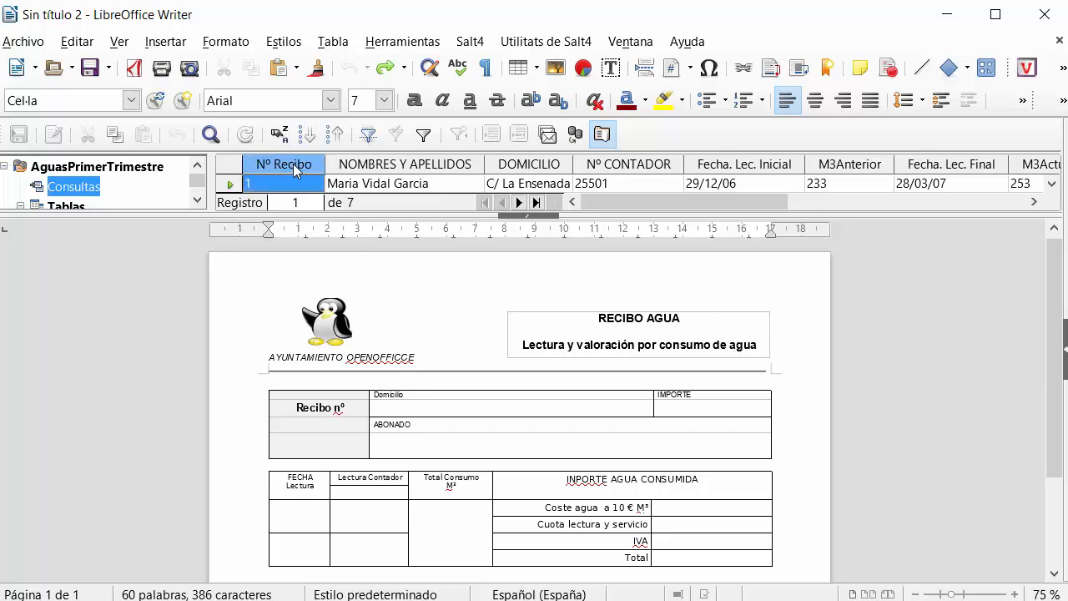
drag(294, 167, 325, 285)
drag(321, 343, 310, 428)
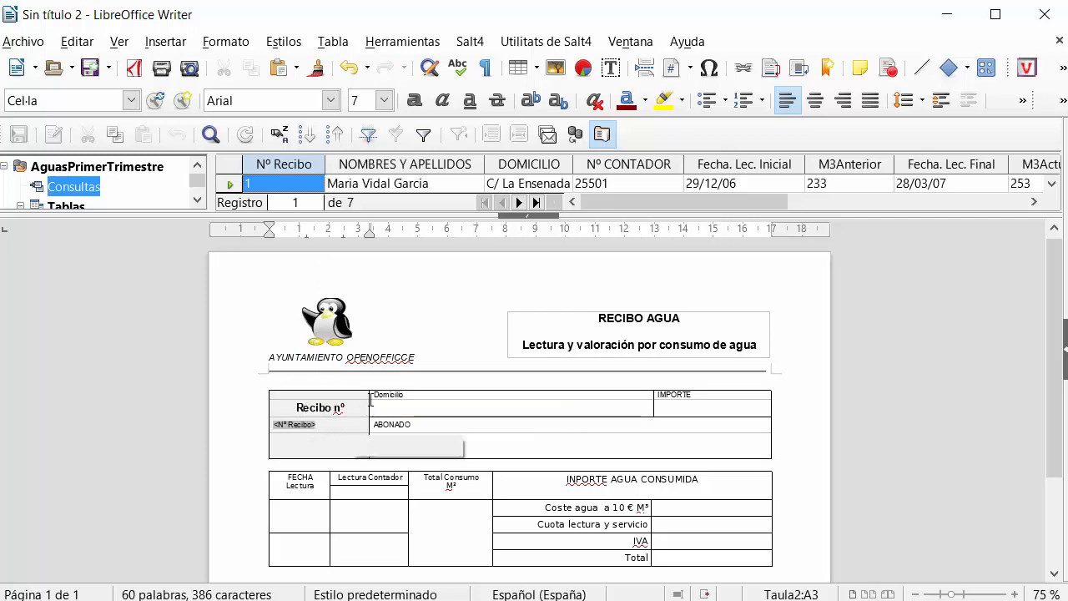
click(816, 100)
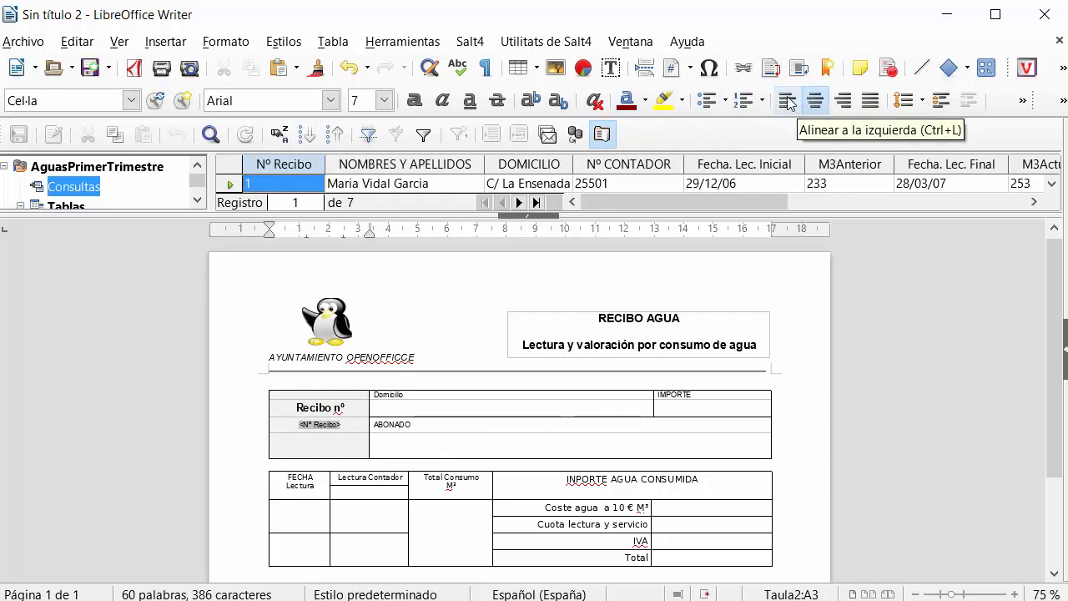
- Insert the NOMBRES Y APELLIDOS field under ABONADO and the DOMICILIO field under Domicilio
click(402, 165)
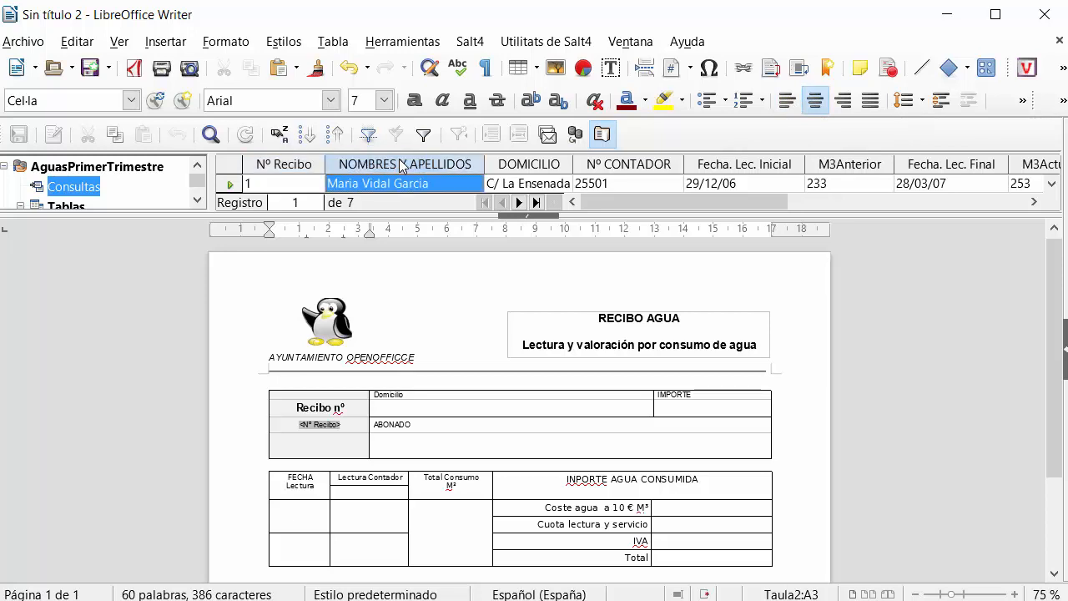
click(401, 166)
drag(402, 165, 451, 451)
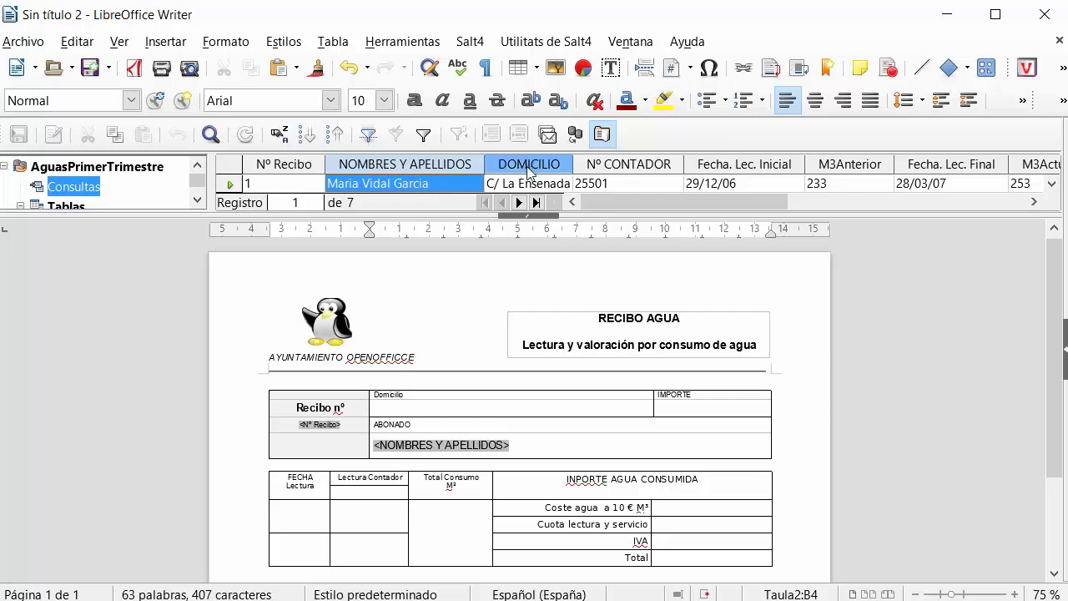
drag(527, 170, 455, 406)
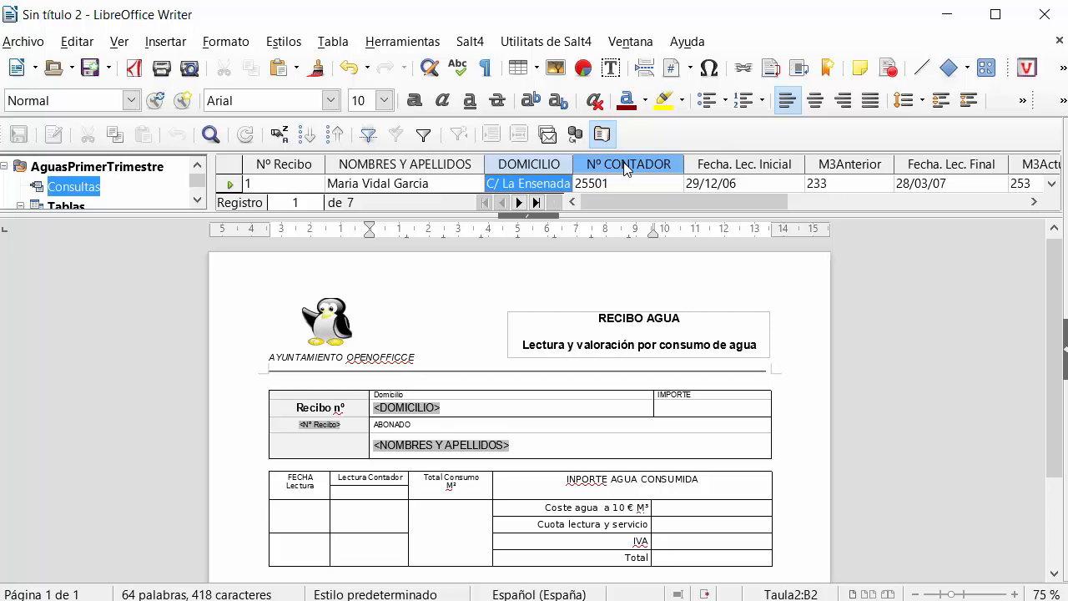
- Insert Nº CONTADOR under Lectura Contador, and Fecha. Lec. Inicial and M3Anterior in the first reading row
drag(628, 167, 362, 496)
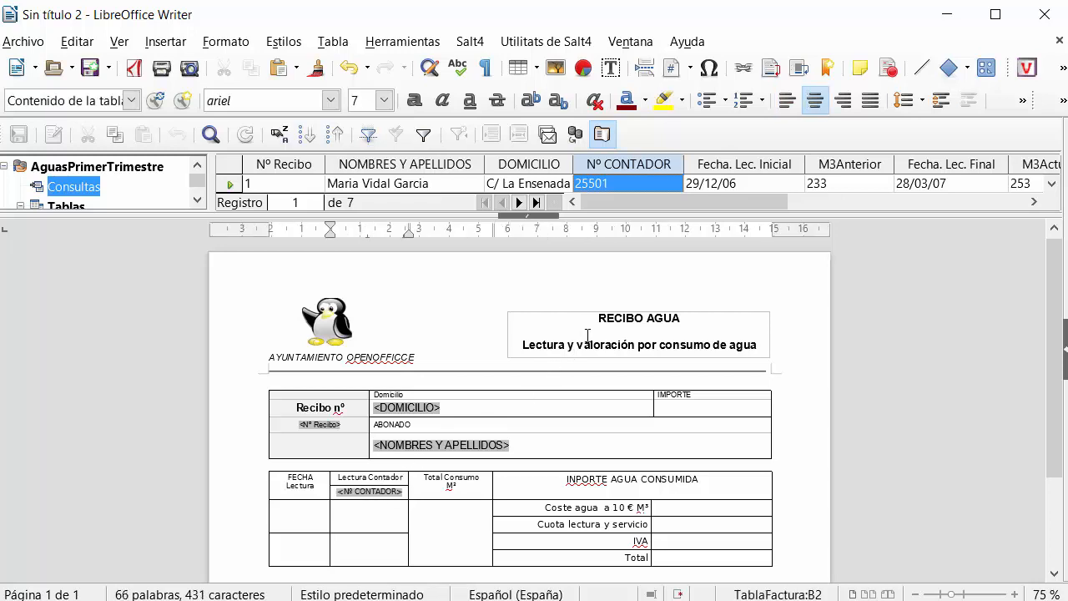
click(745, 167)
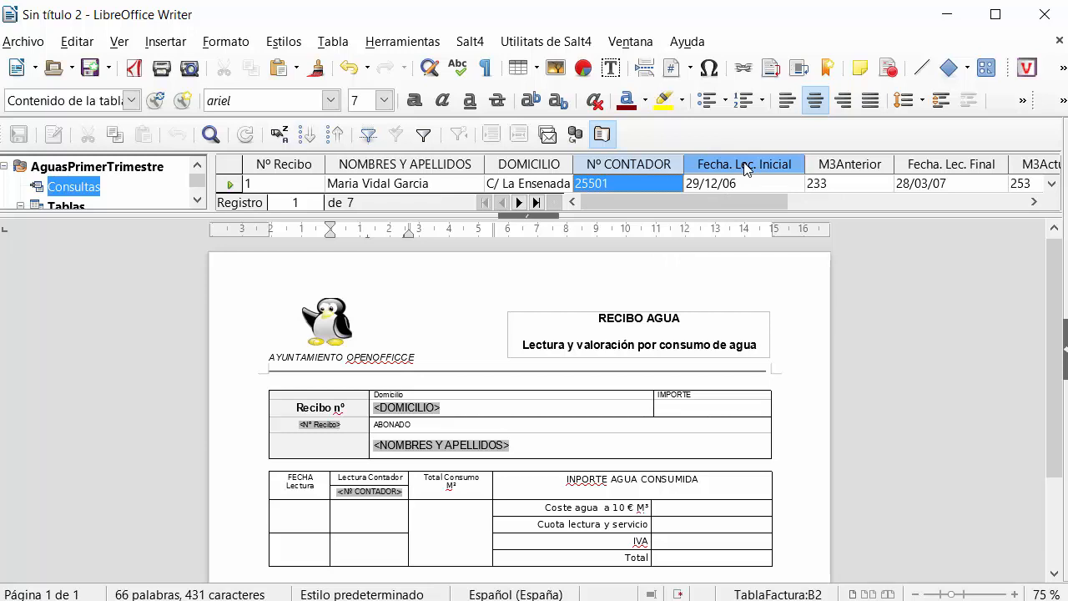
drag(741, 165, 303, 510)
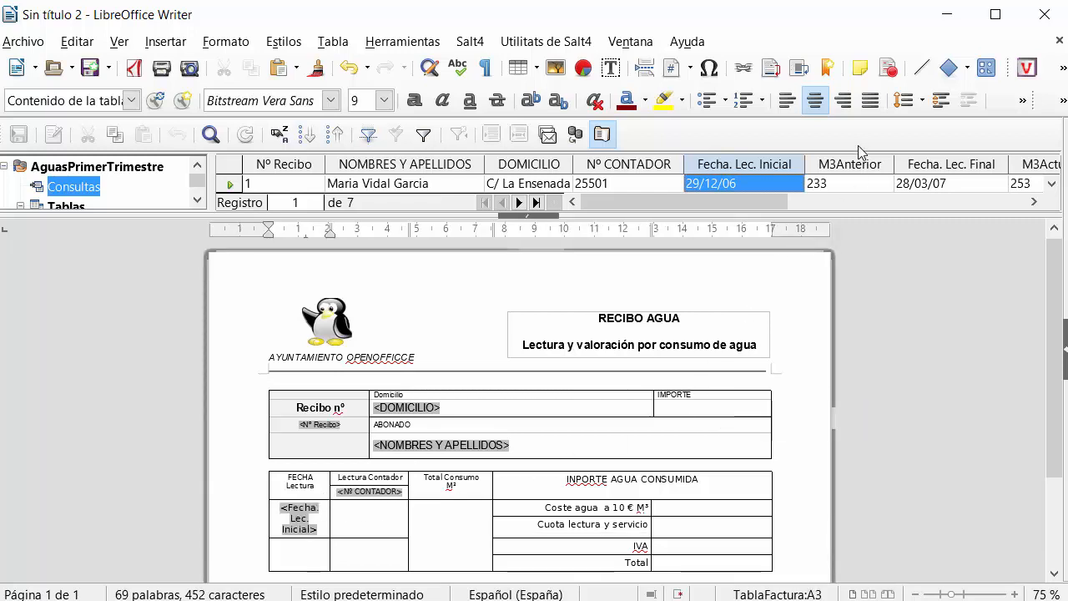
drag(851, 164, 381, 513)
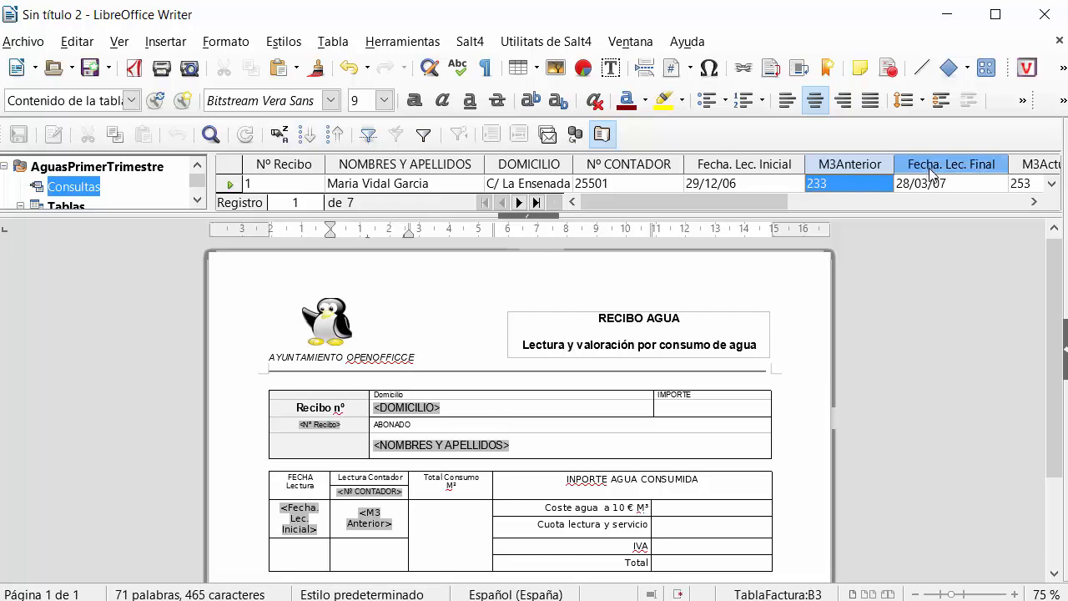
- Insert Fecha. Lec. Final and M3Actual in the second reading row, plus a centred TOTALM3 under Total Consumo M³
drag(932, 171, 306, 558)
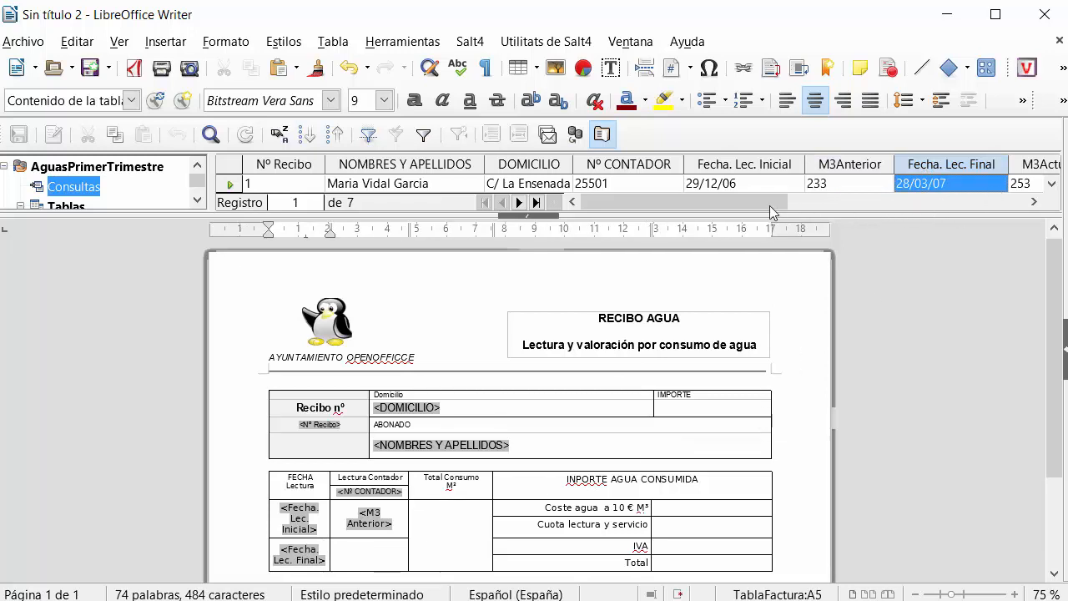
drag(770, 205, 938, 208)
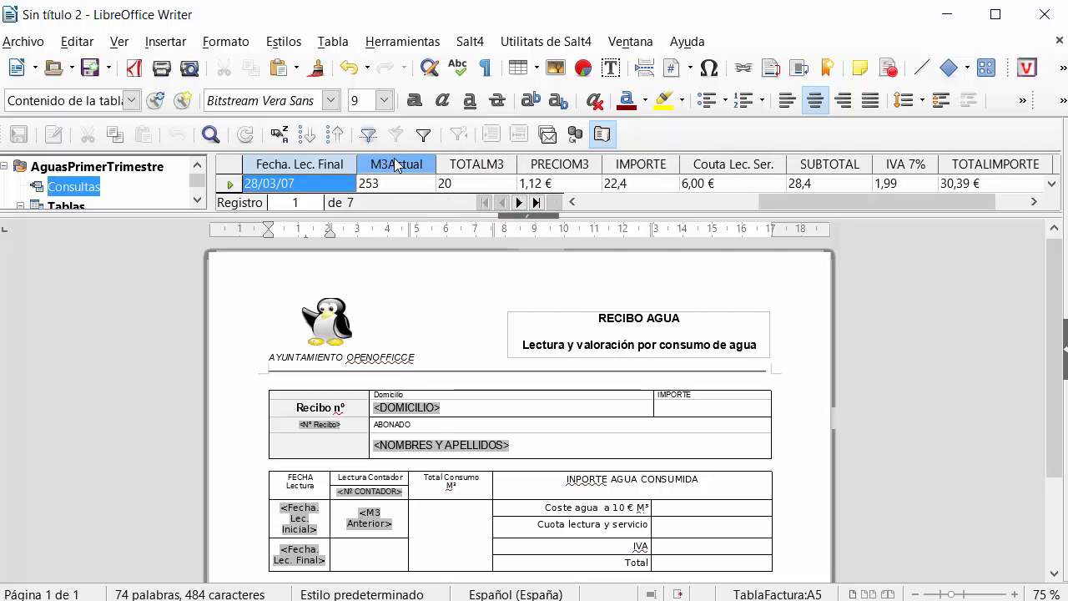
drag(395, 166, 367, 555)
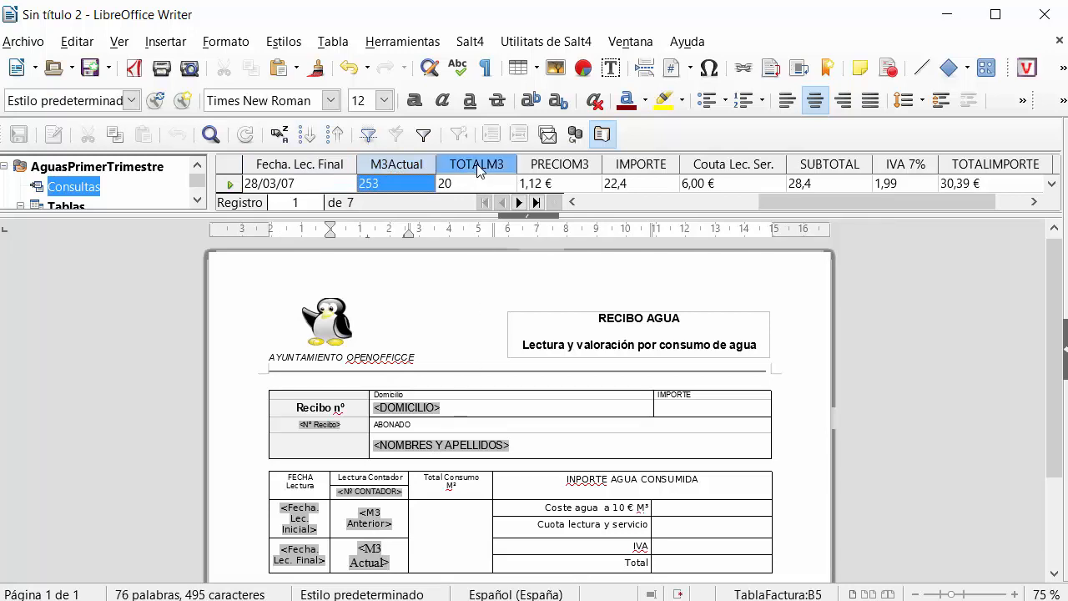
drag(479, 171, 450, 523)
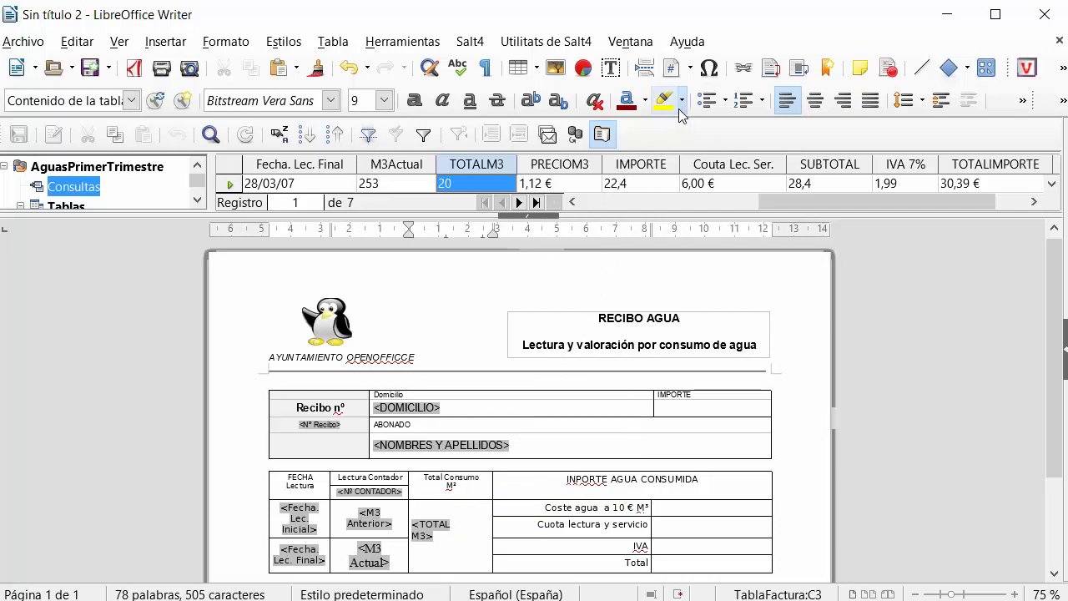
click(818, 100)
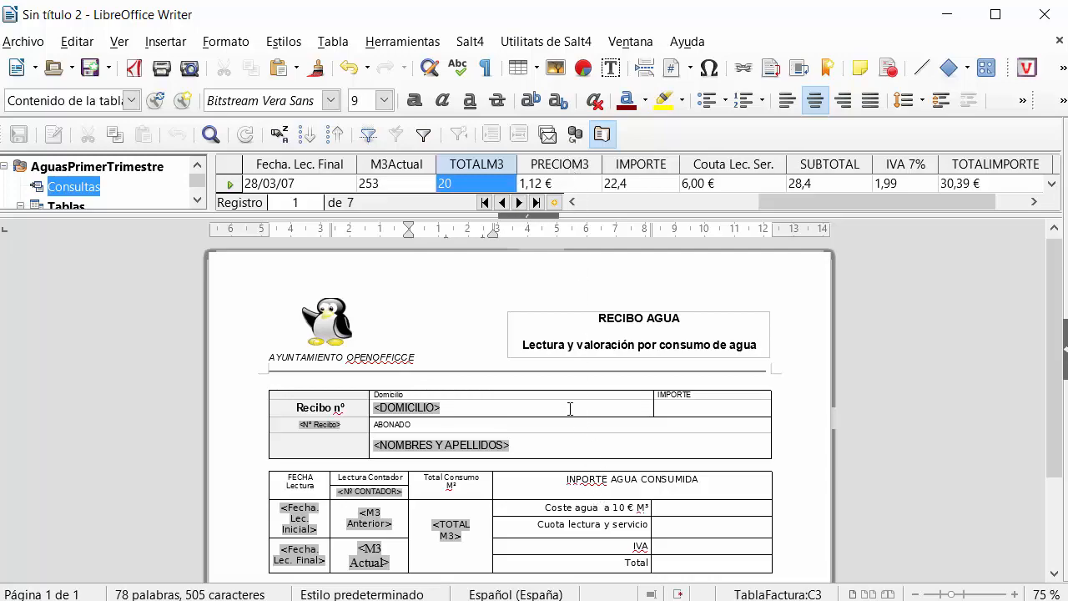
- Change the price in the Coste agua label to 1,12 € per M³
drag(549, 166, 547, 202)
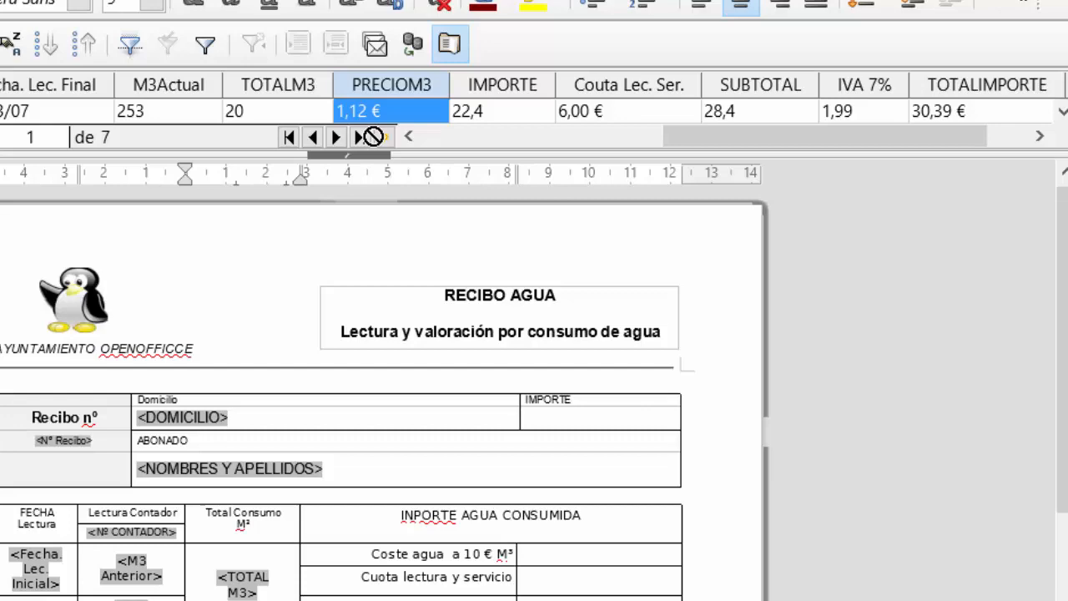
drag(372, 136, 471, 554)
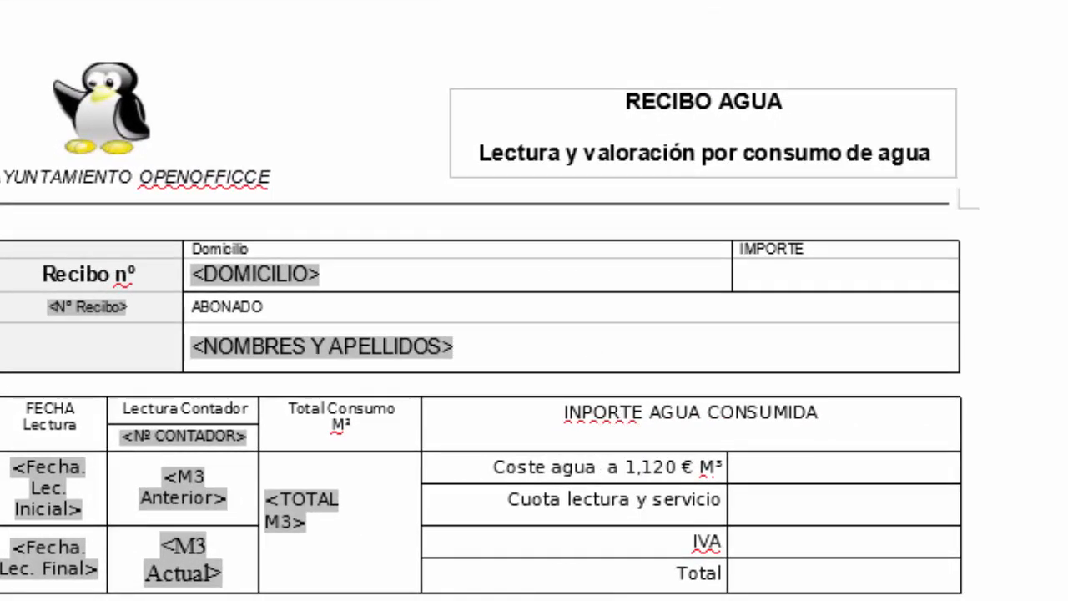
key(Delete)
key(Delete)
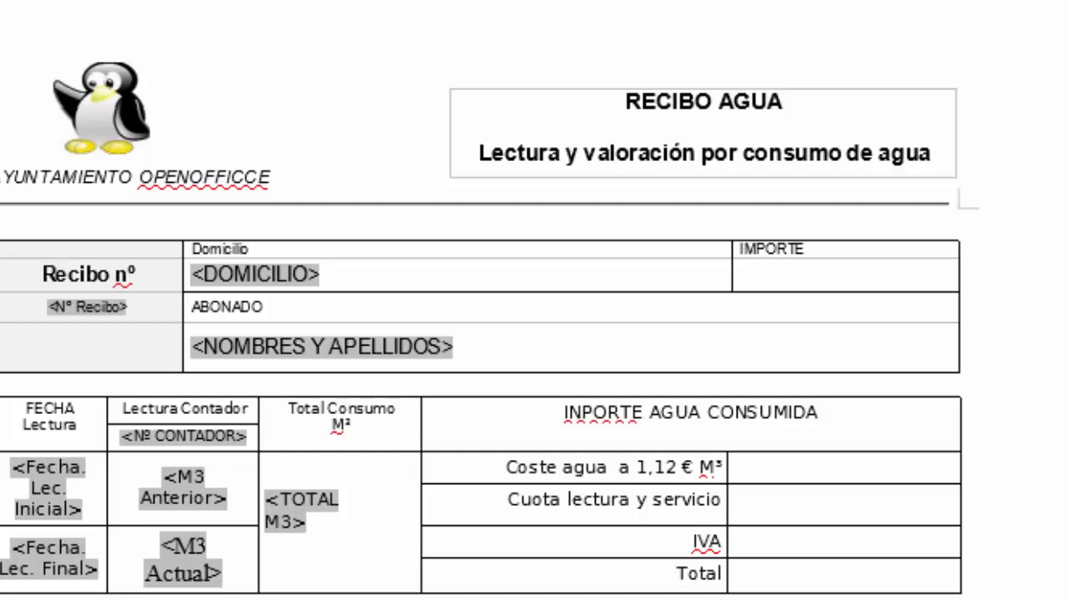
drag(632, 466, 682, 465)
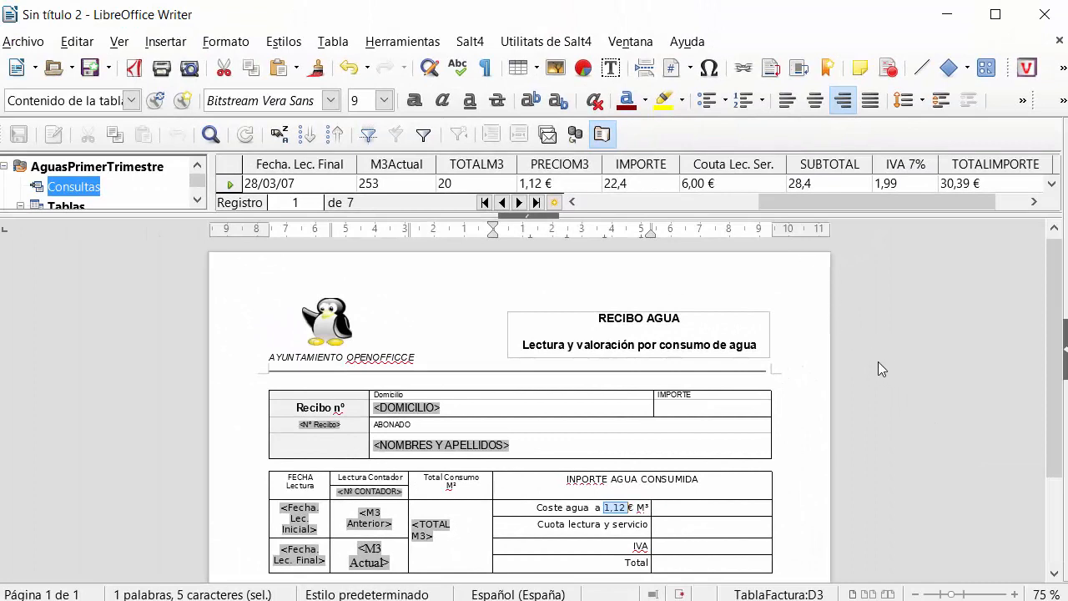
- Insert IMPORTE beside Coste agua, Couta Lec. Ser. beside Cuota lectura y servicio, SUBTOTAL beside Total and IVA 7% beside IVA
click(648, 170)
drag(648, 170, 716, 512)
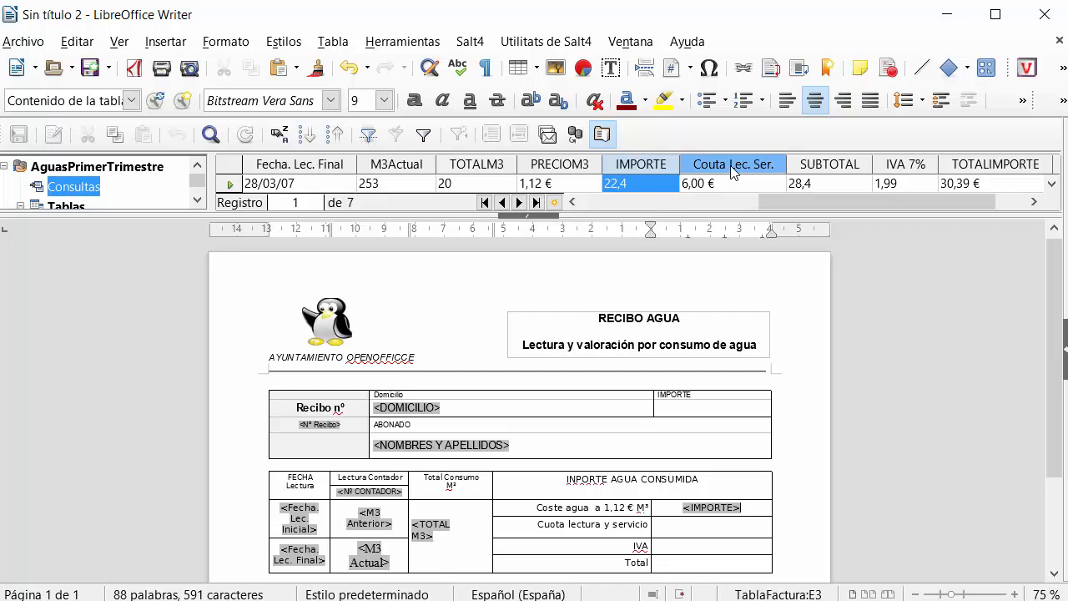
drag(733, 183, 721, 521)
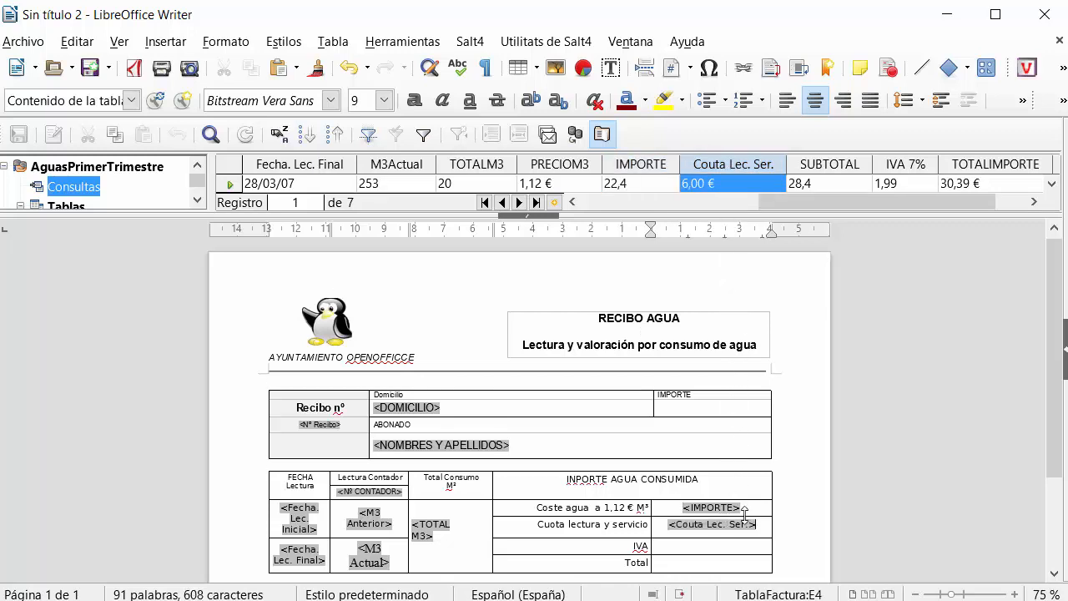
drag(832, 164, 726, 564)
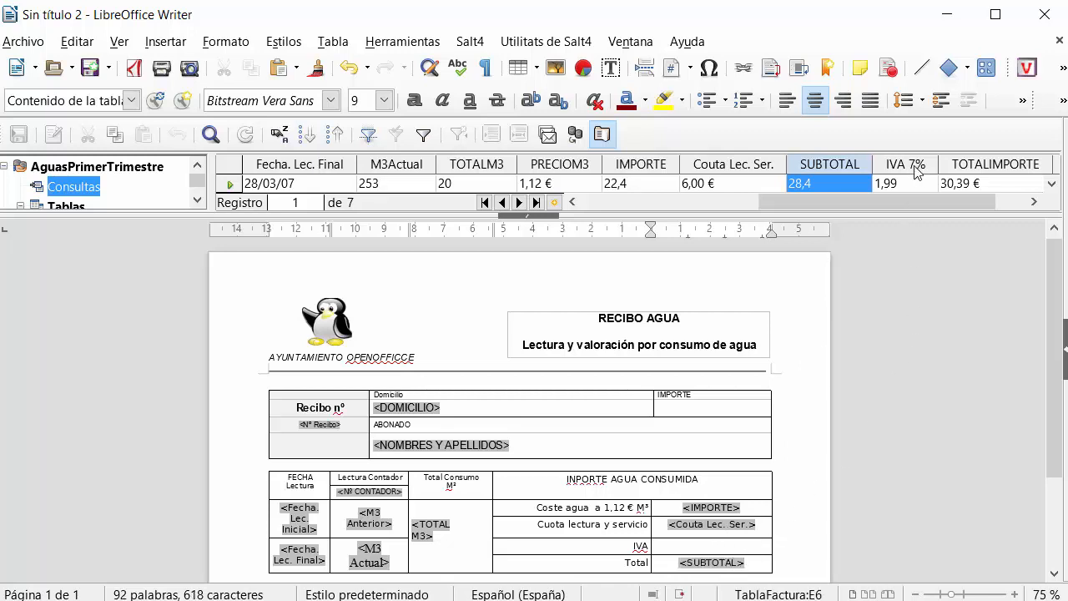
drag(916, 174, 709, 539)
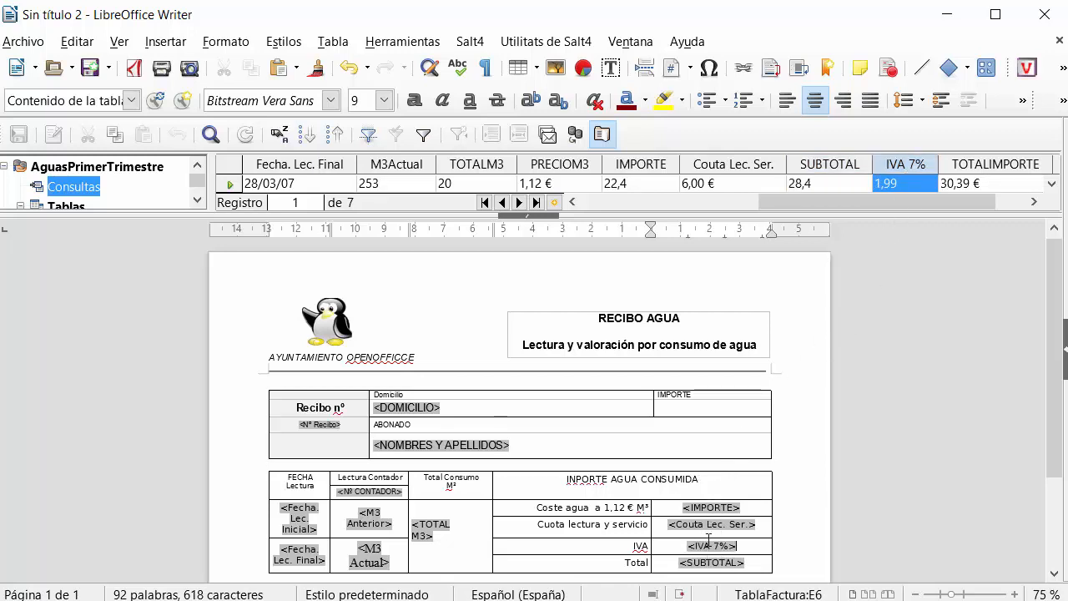
- Insert the TOTALIMPORTE field in the cell under the IMPORTE heading of the upper table
click(997, 171)
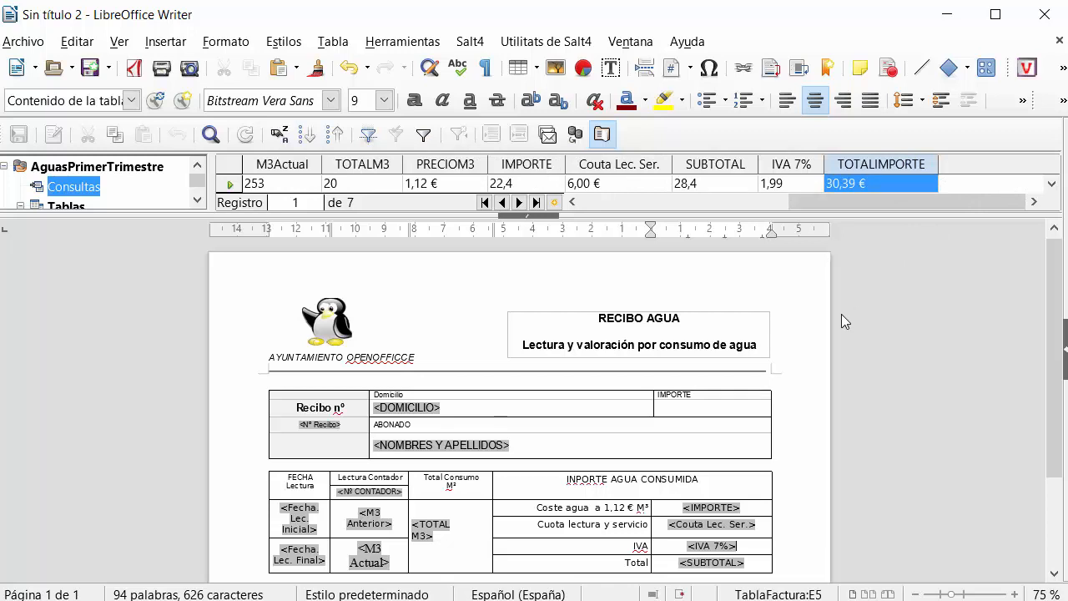
drag(873, 170, 706, 403)
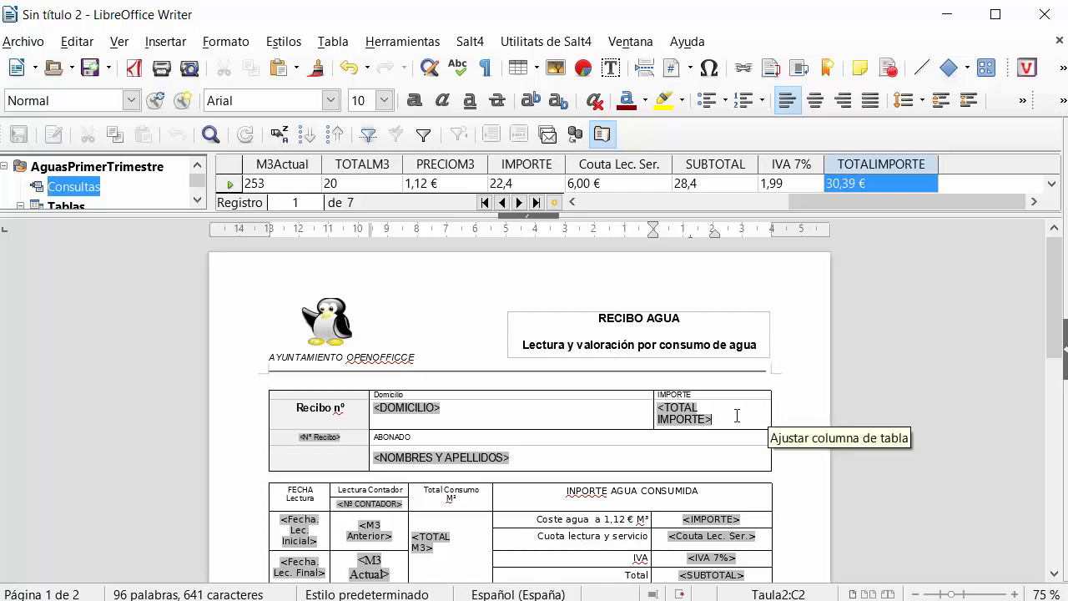
- Save the completed receipt document as ReciboAguaFuenteDatos.odt in the Tarea18 folder
scroll(881, 399, down, 4)
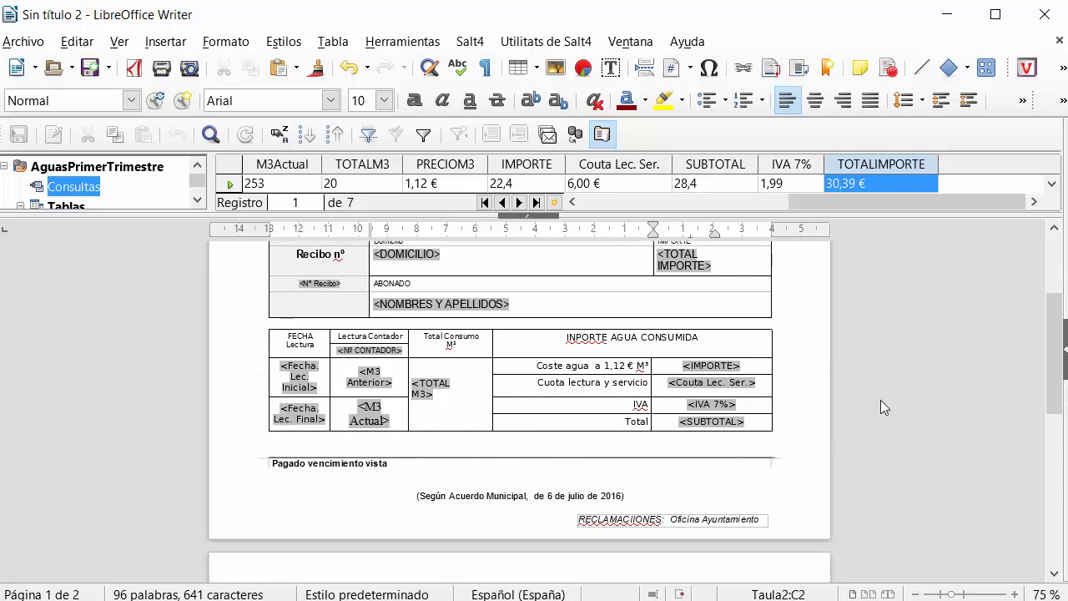
scroll(880, 400, up, 3)
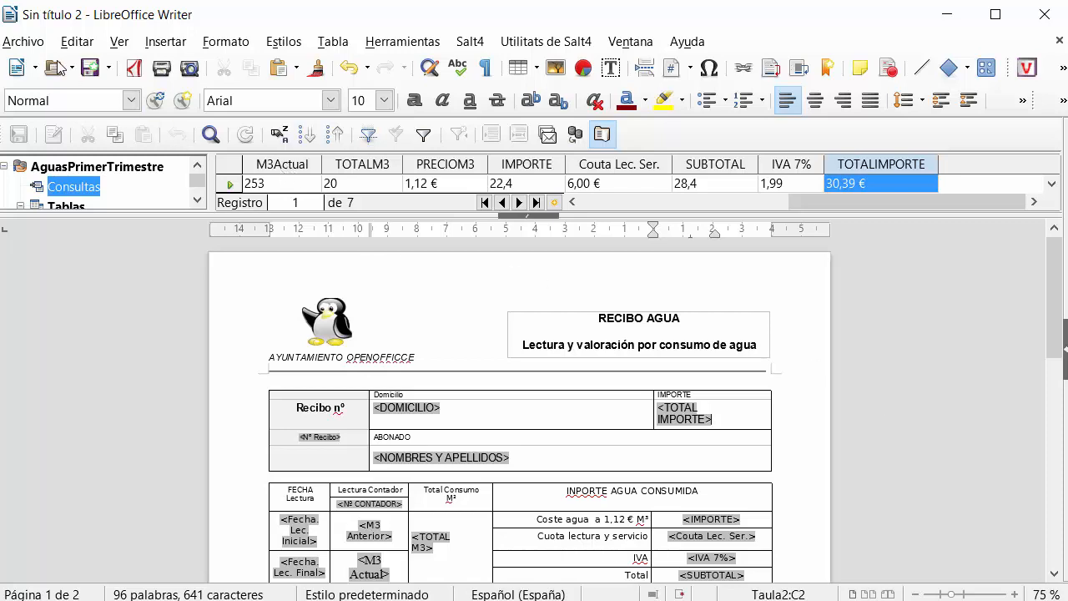
click(25, 43)
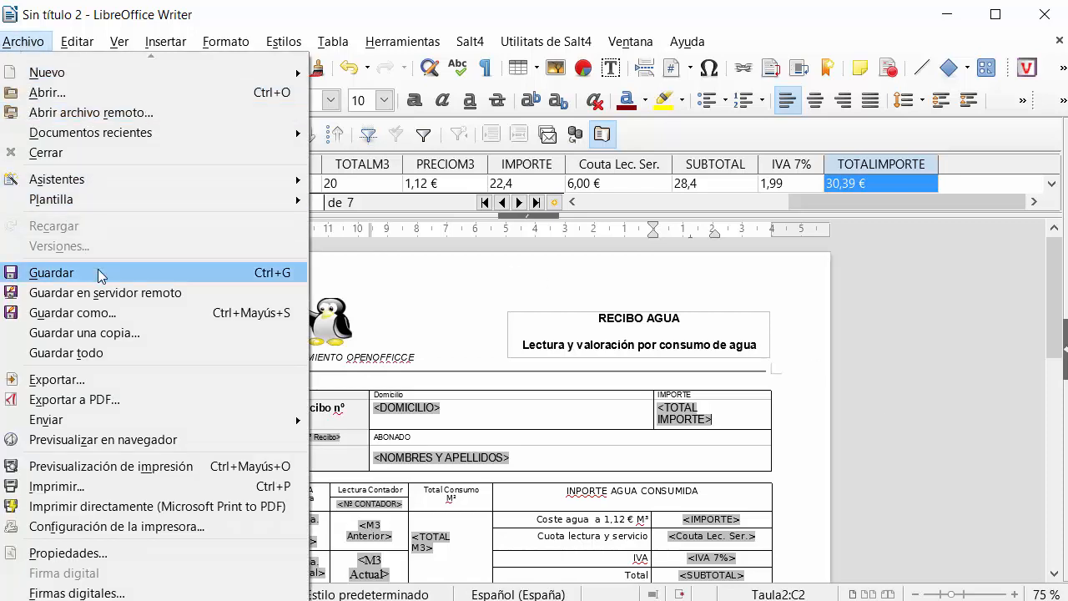
click(119, 311)
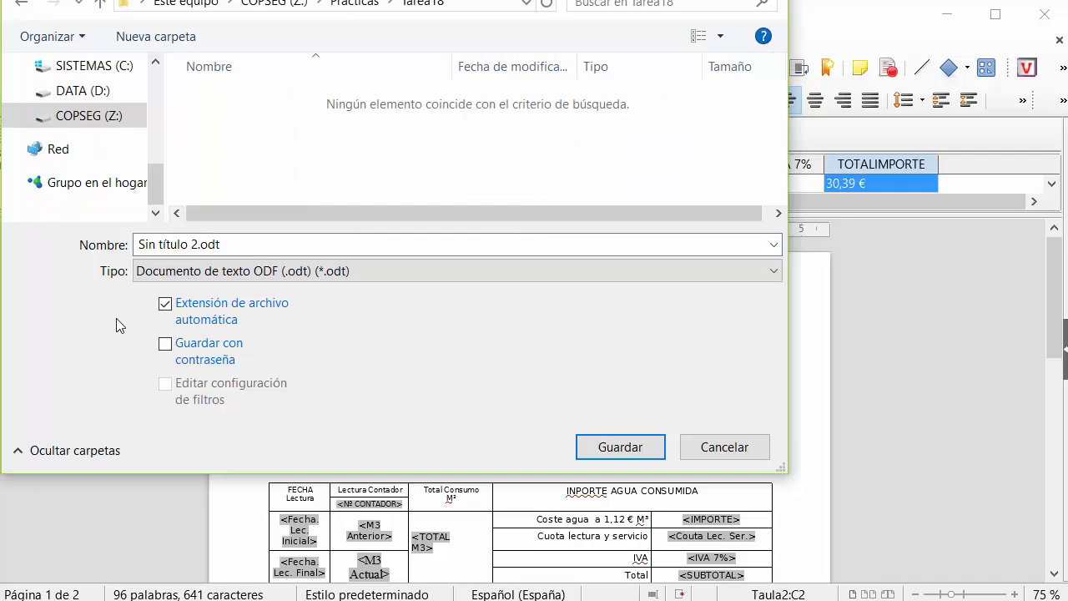
drag(232, 243, 112, 244)
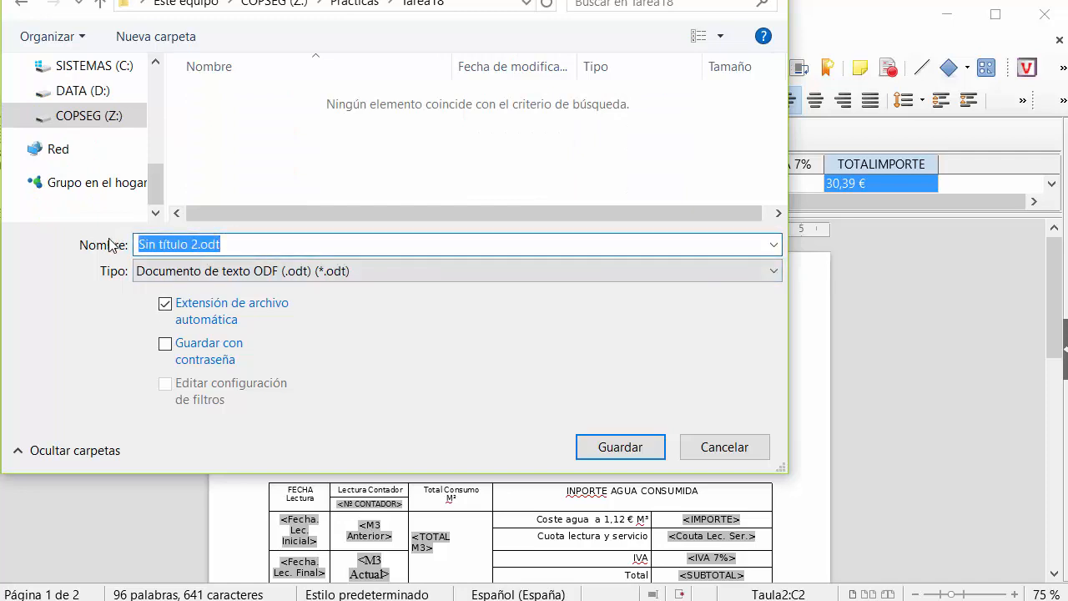
key(BackSpace)
text(ReciboAguaFuenteDatos.odt)
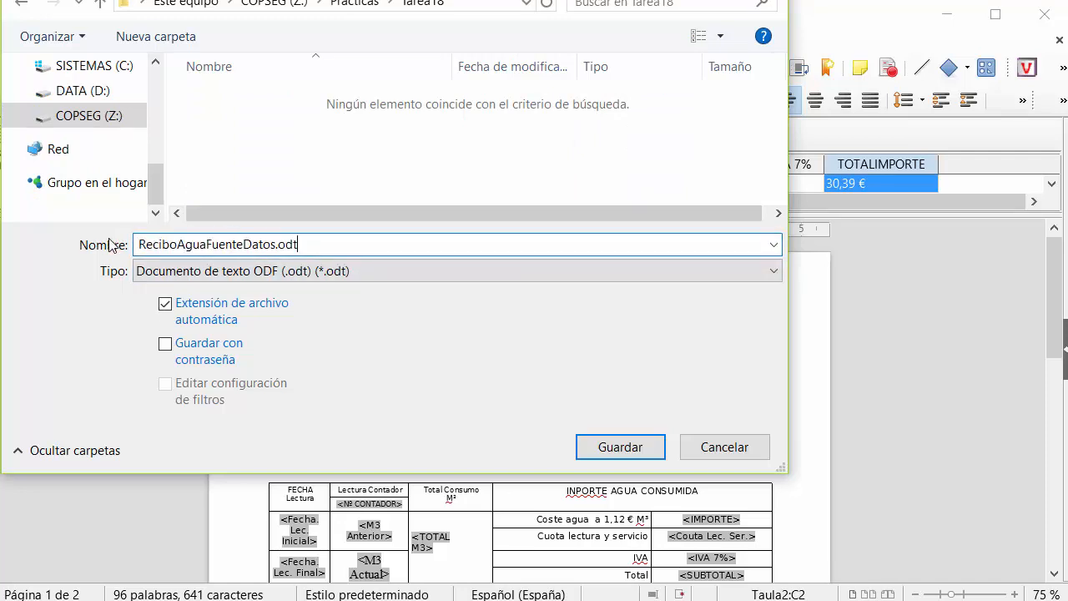
click(620, 448)
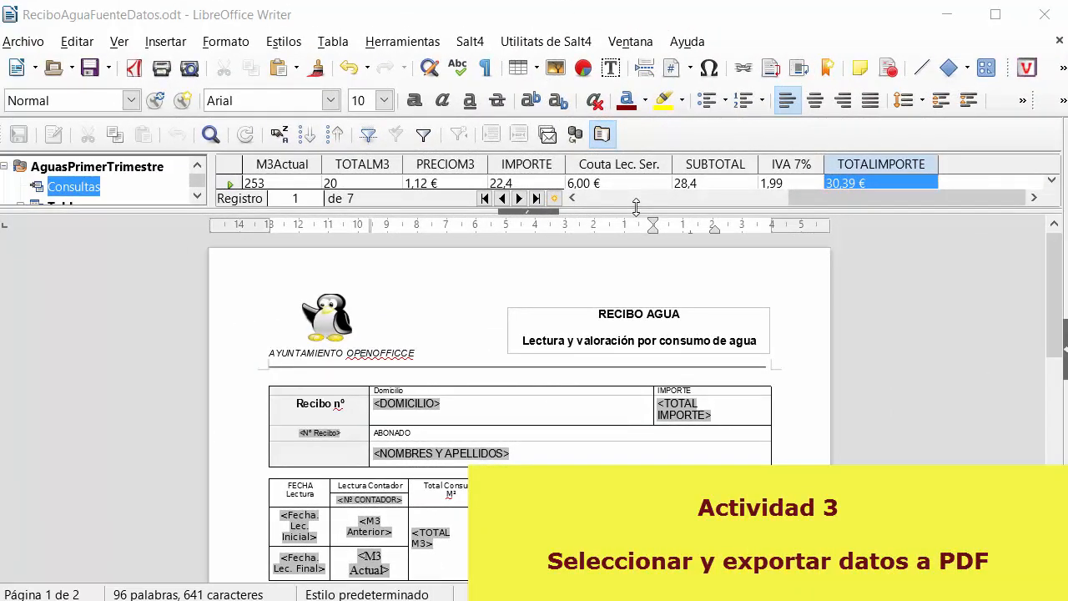
- Enlarge the data source area, select record 7 of 1º Trimestre, hide the source explorer and fill the receipt's fields with that record
drag(636, 206, 643, 331)
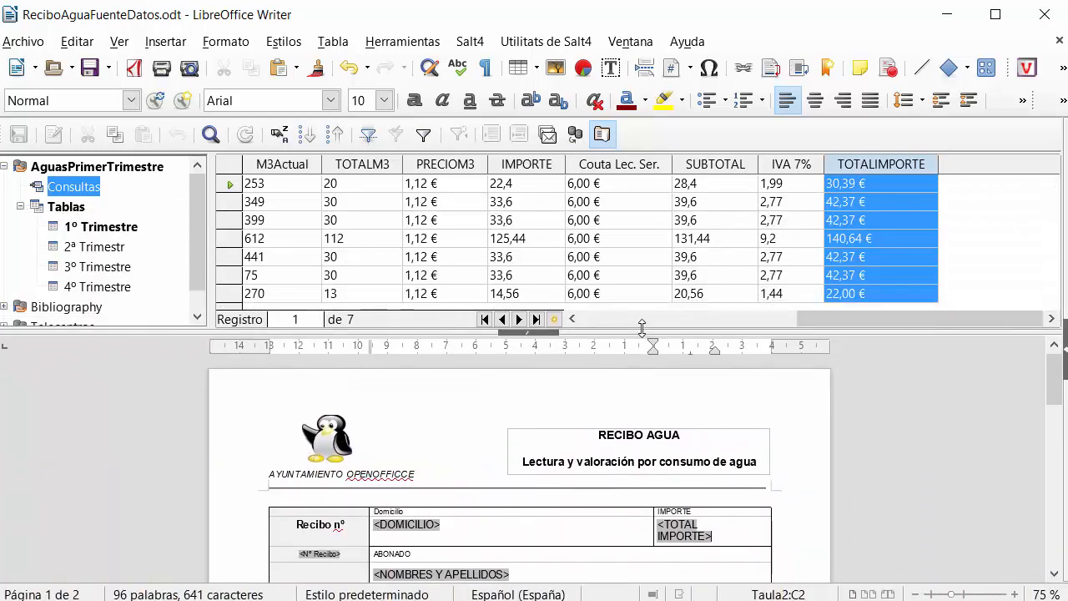
drag(869, 314, 627, 314)
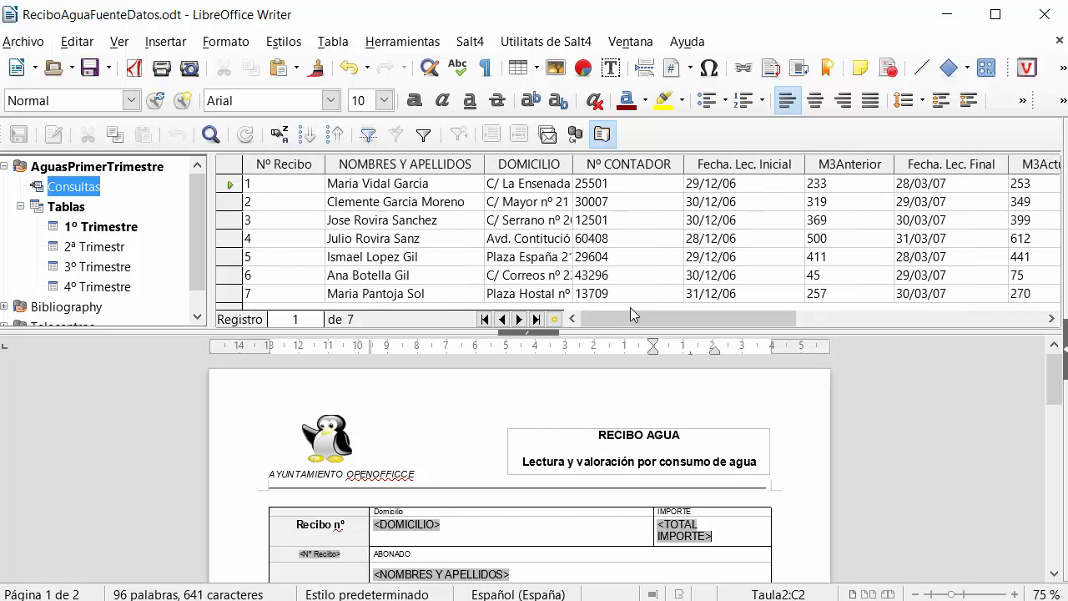
click(630, 308)
scroll(909, 420, down, 3)
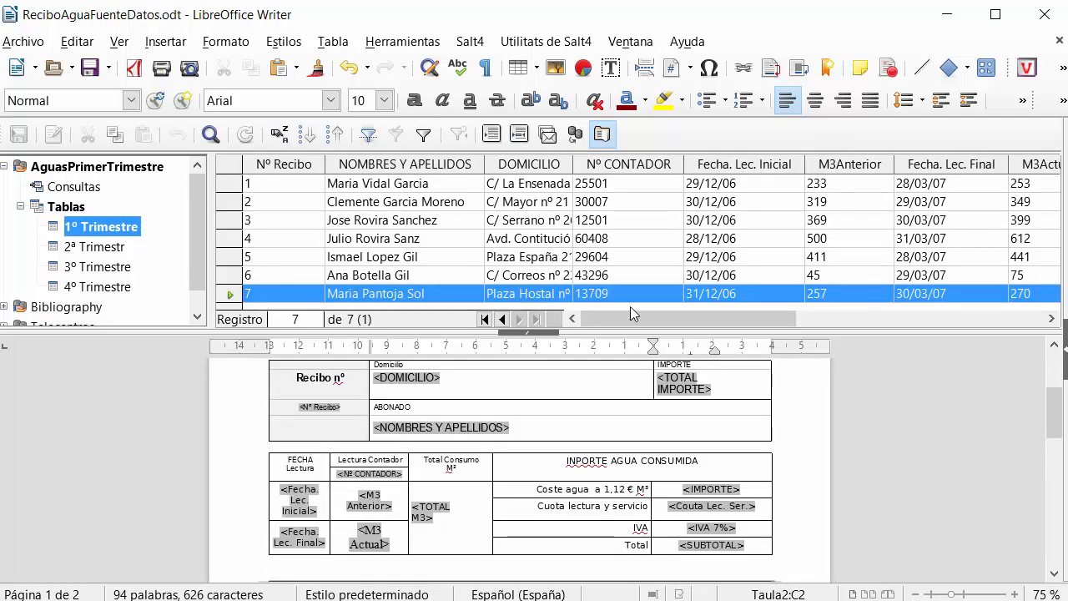
click(602, 135)
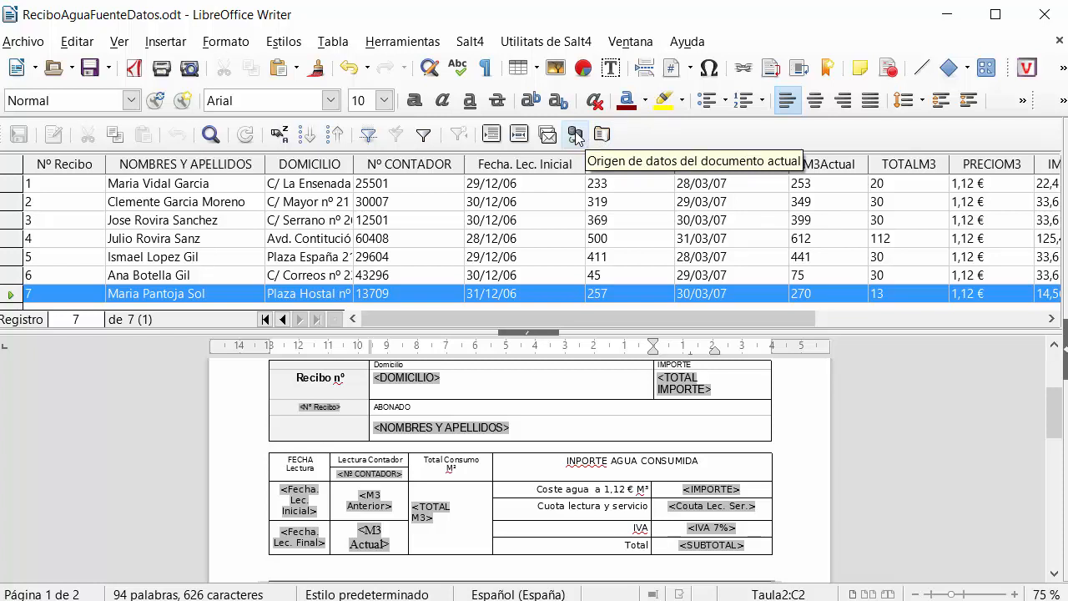
click(519, 135)
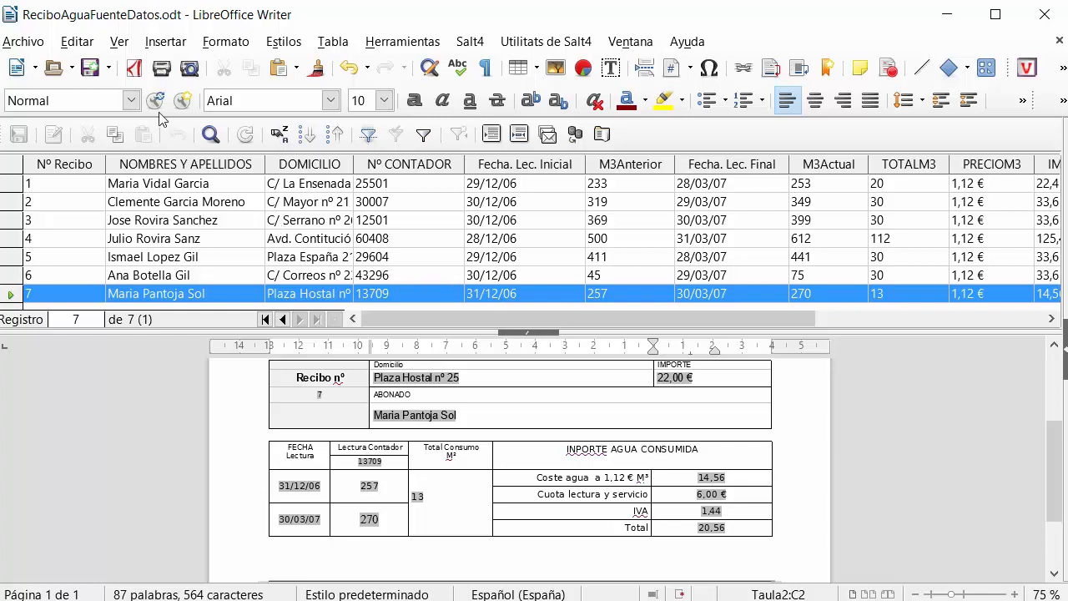
- Hide the data sources and enlarge the page view to 85 % to review the filled-in receipt
click(119, 42)
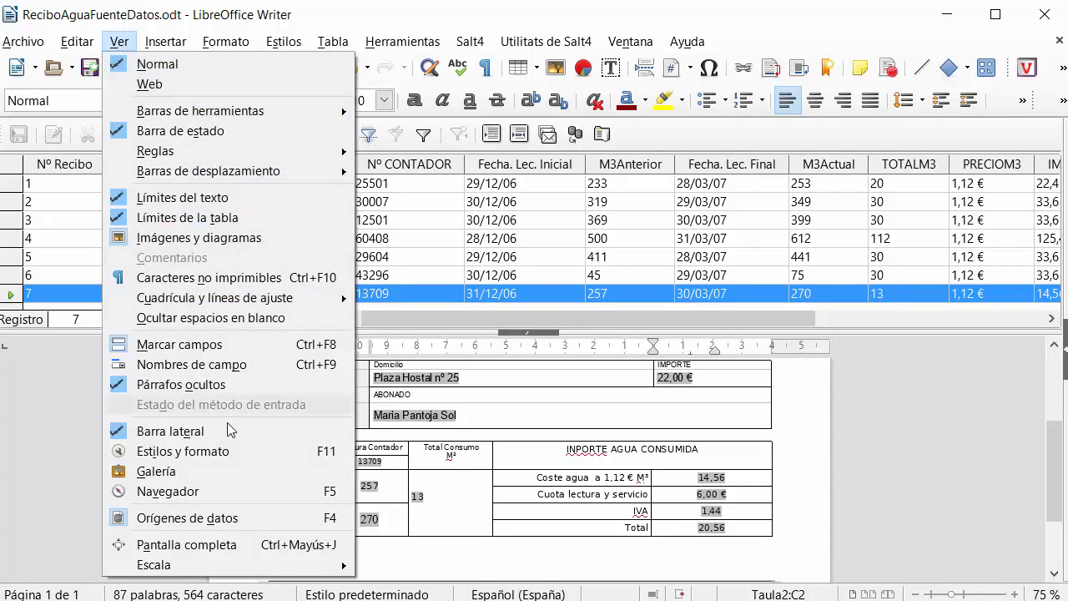
click(282, 519)
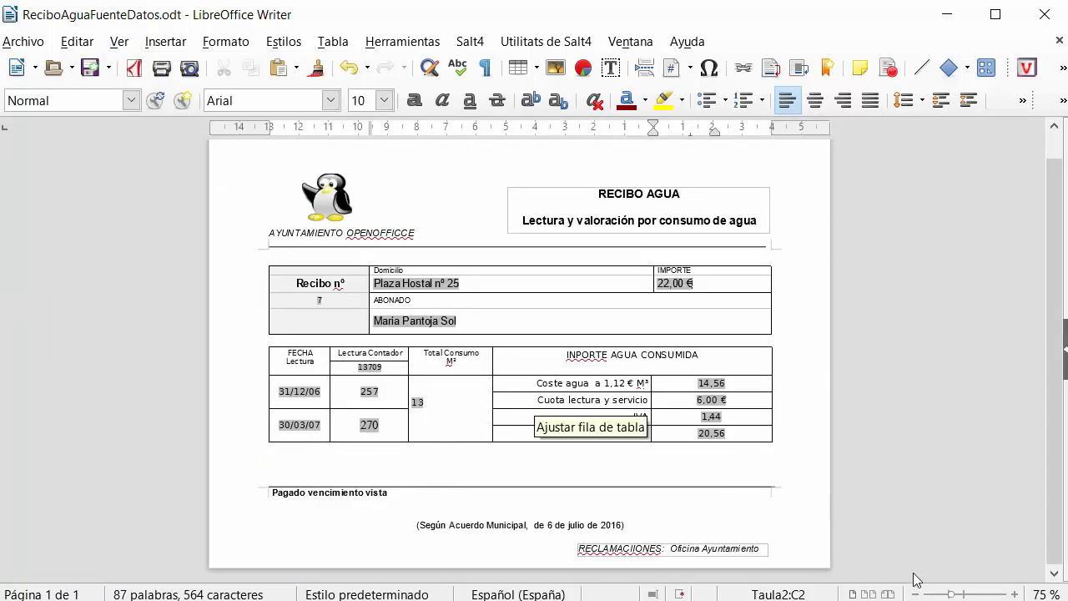
click(957, 594)
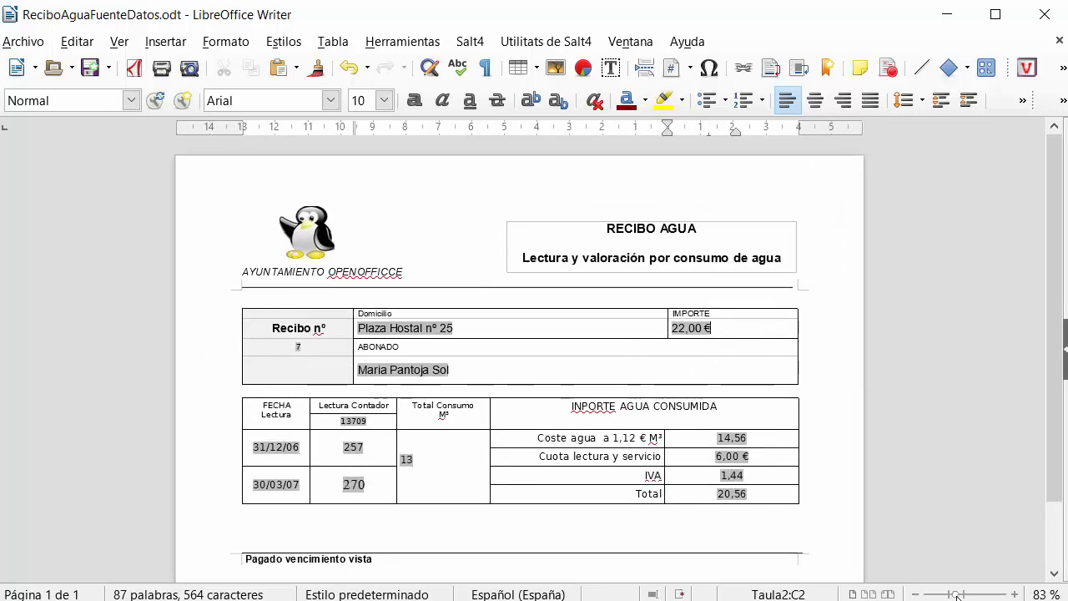
click(957, 594)
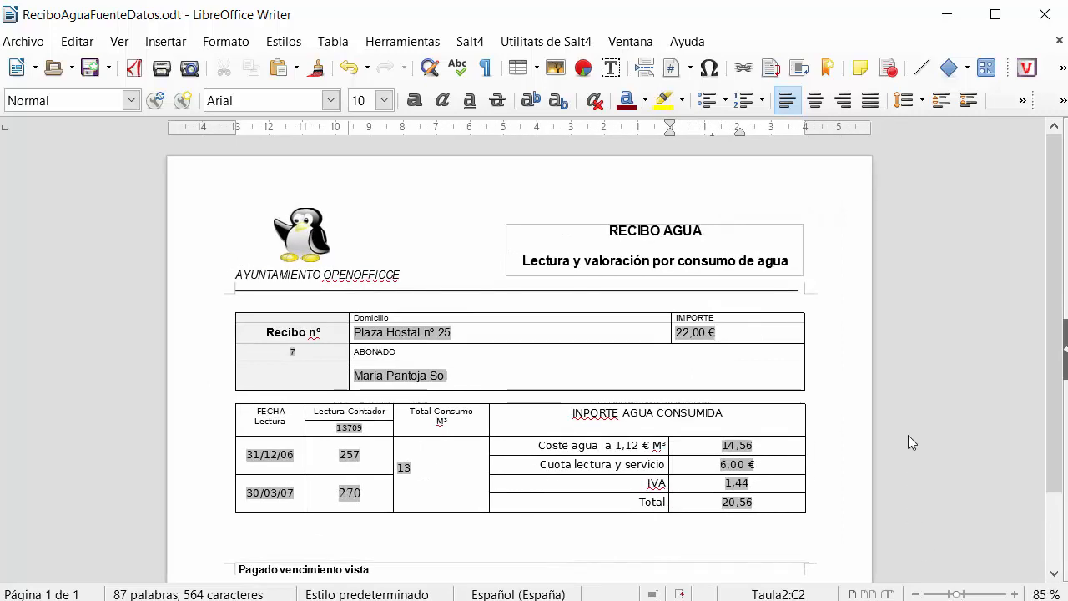
scroll(908, 435, down, 1)
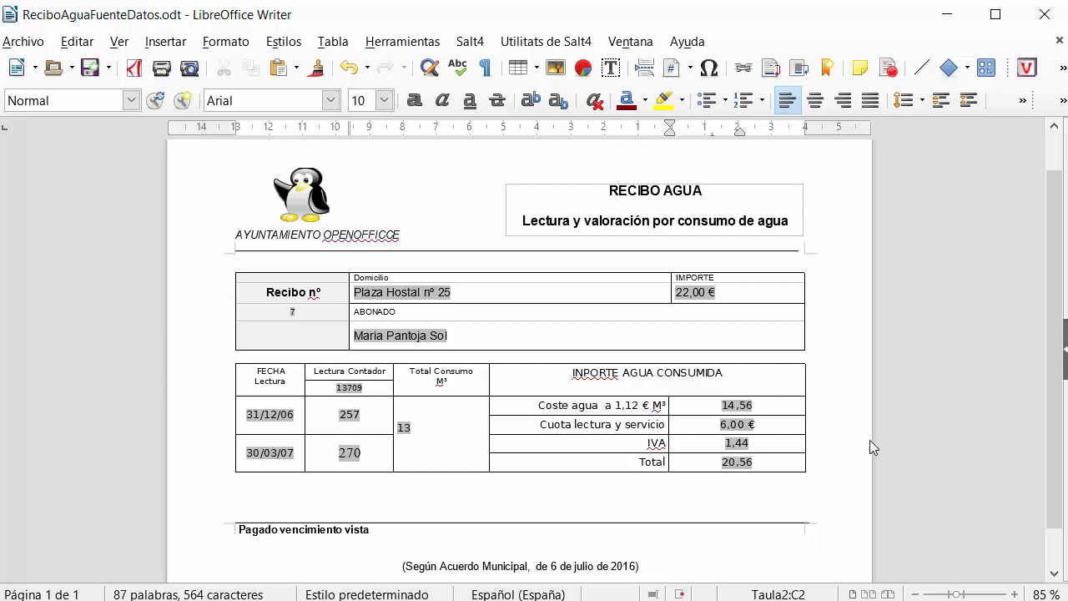
- Export the filled-in receipt to PDF with the default options, naming the file with the subscriber's full name in the Tarea18 folder
click(32, 45)
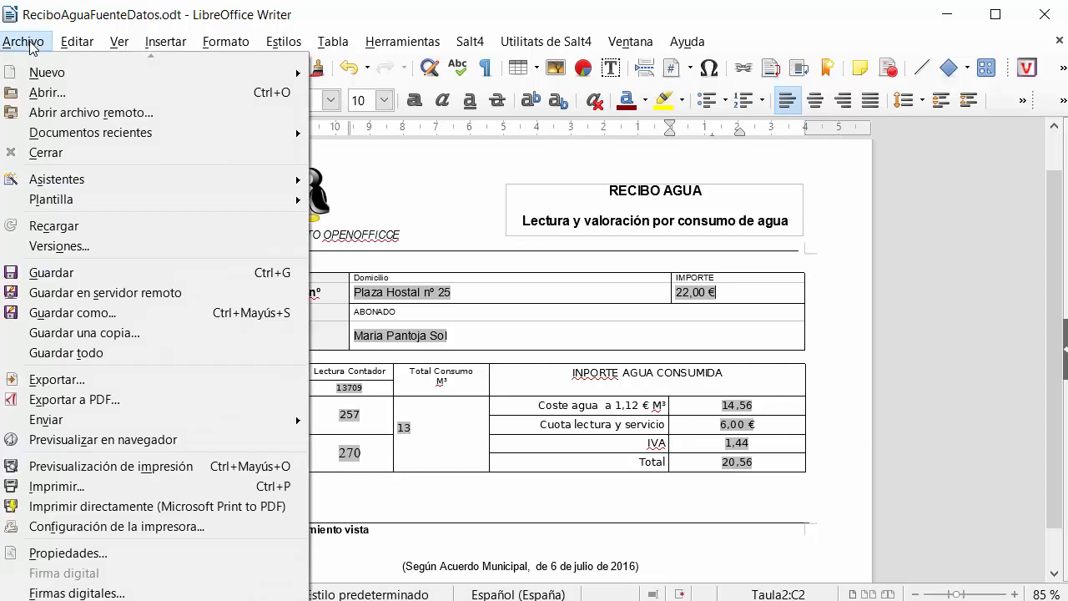
click(123, 401)
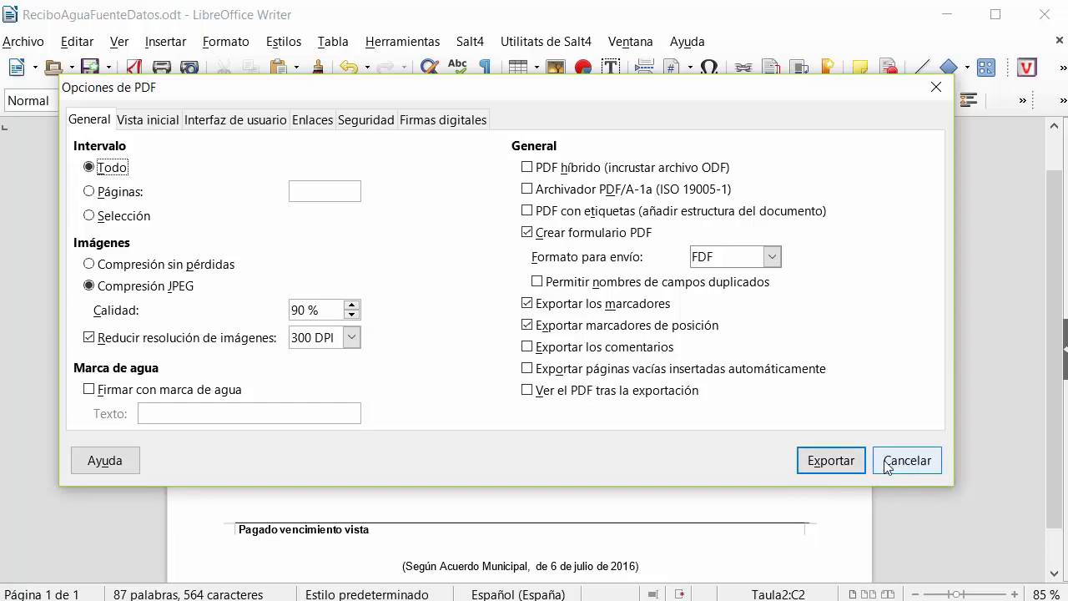
click(829, 460)
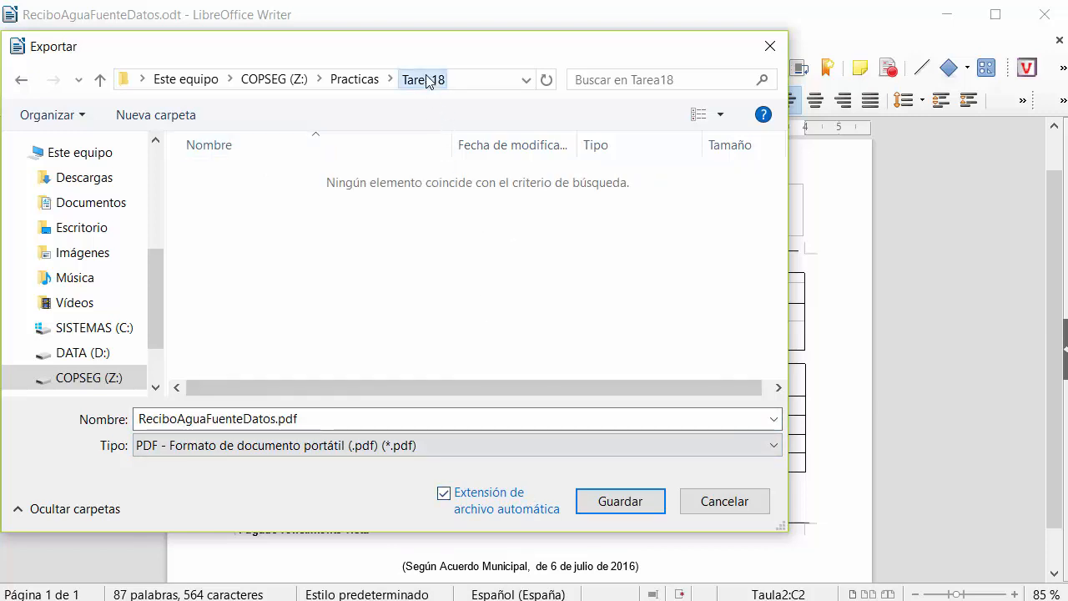
double_click(286, 419)
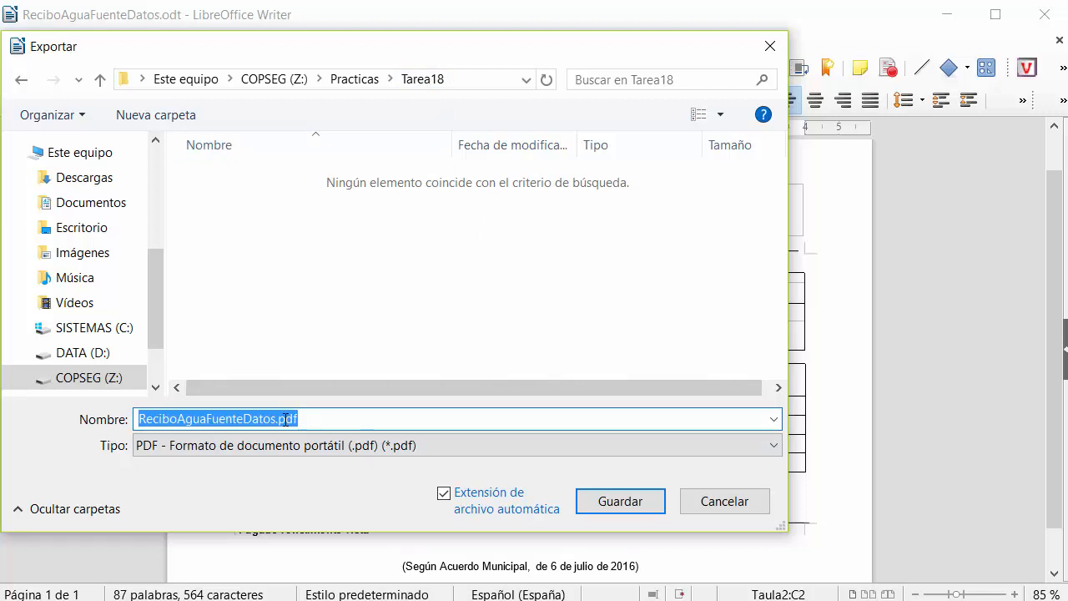
key(BackSpace)
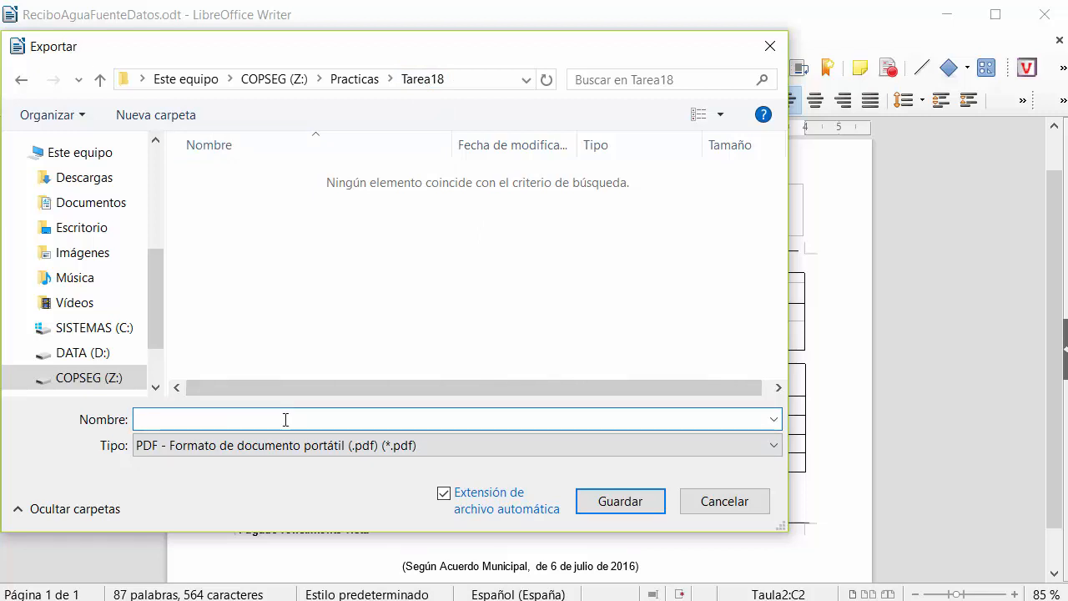
text(MariaPantojaSol)
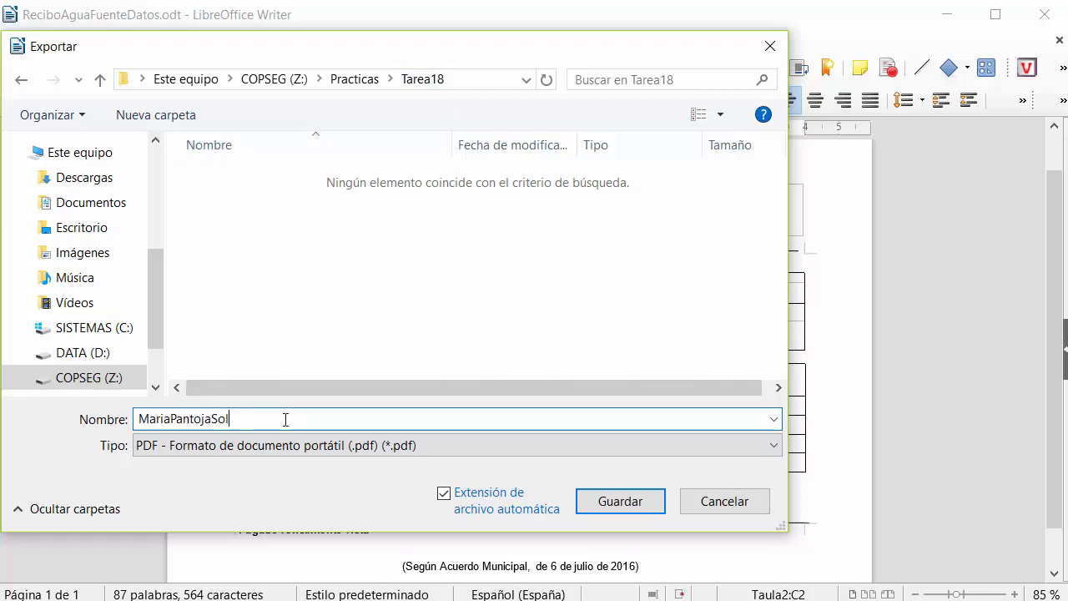
click(620, 502)
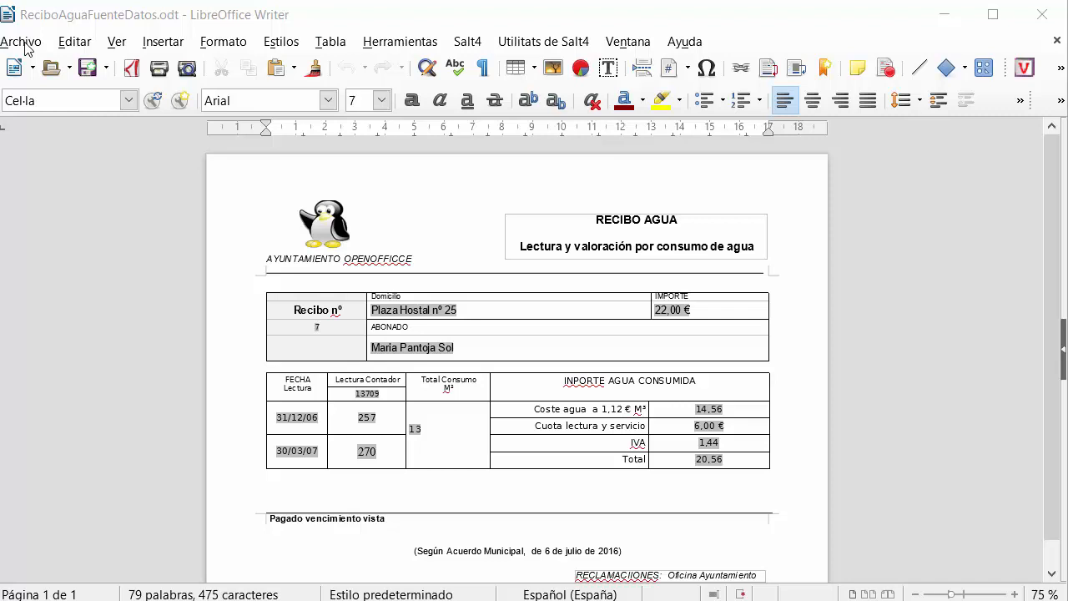
- Open the exported PDF receipt from the Tarea18 folder in LibreOffice Draw and examine the whole page at 80 % zoom
click(24, 43)
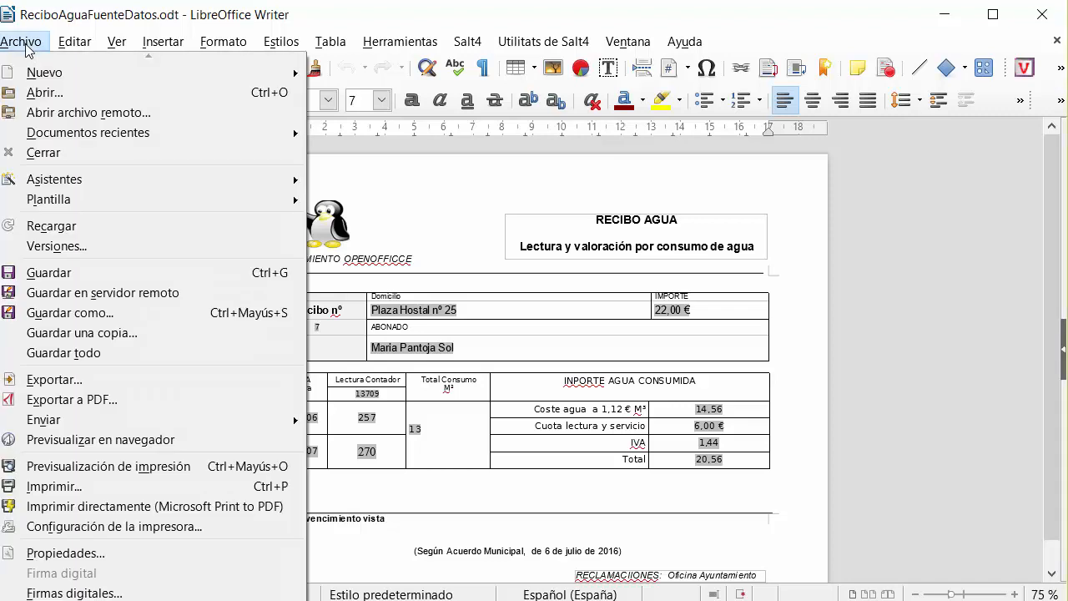
click(44, 94)
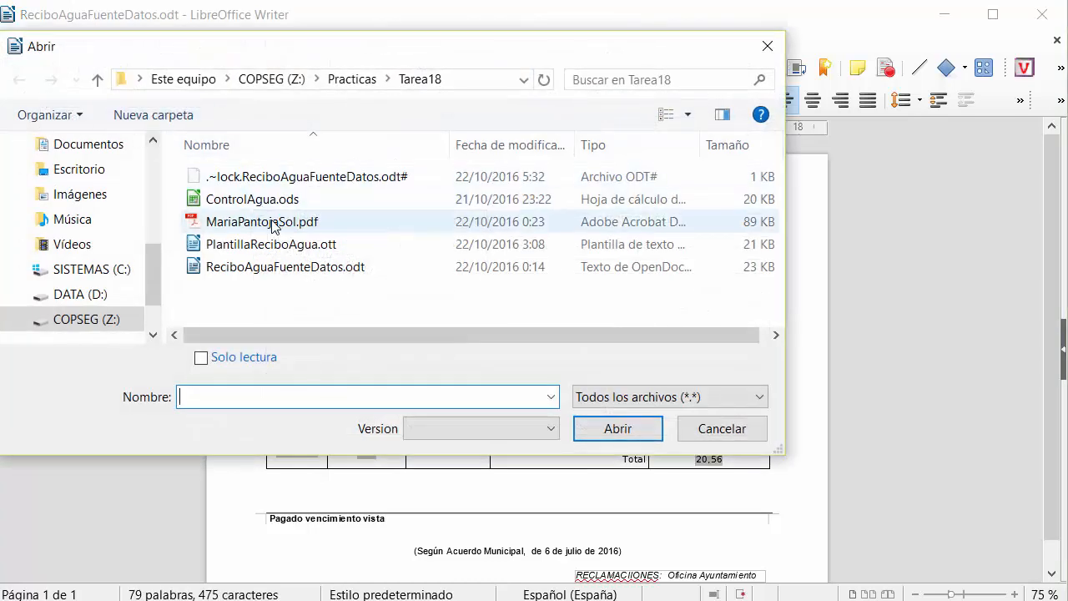
click(274, 224)
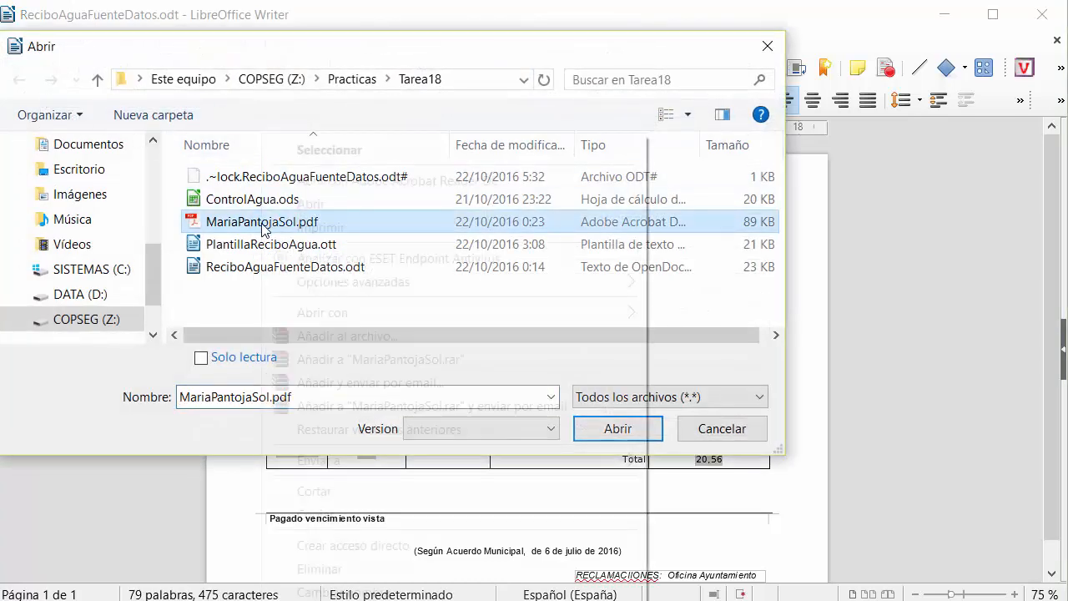
right_click(263, 227)
mouse_move(354, 317)
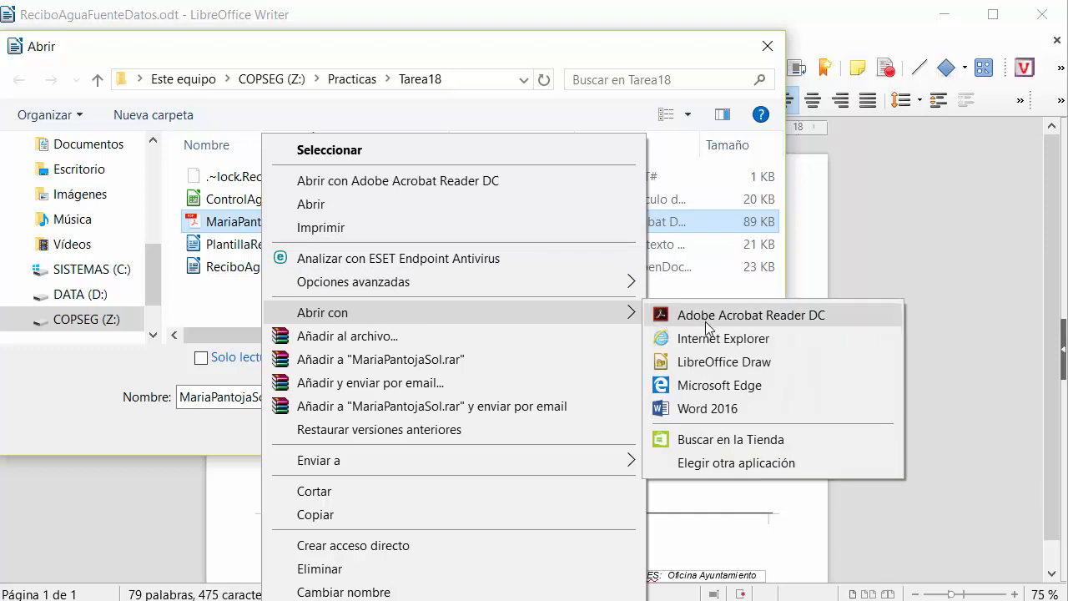
click(722, 363)
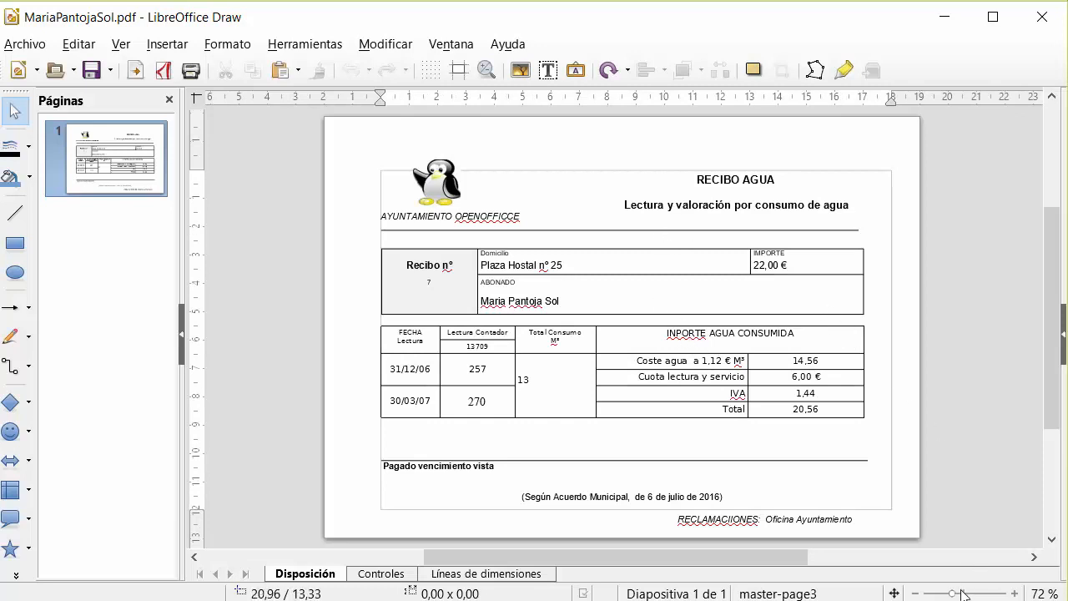
drag(956, 595, 957, 595)
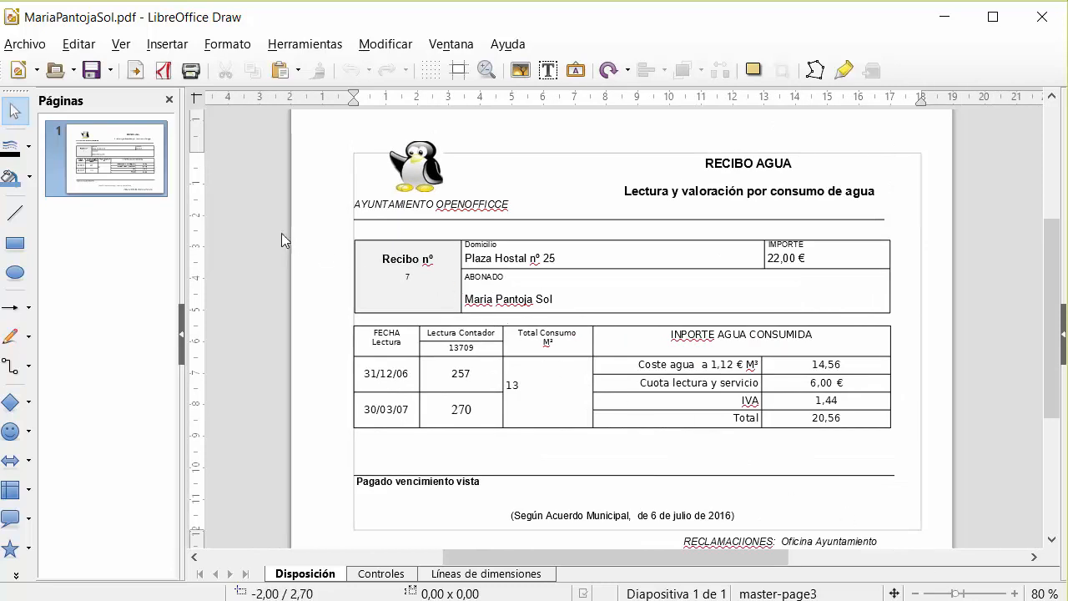
scroll(233, 185, up, 1)
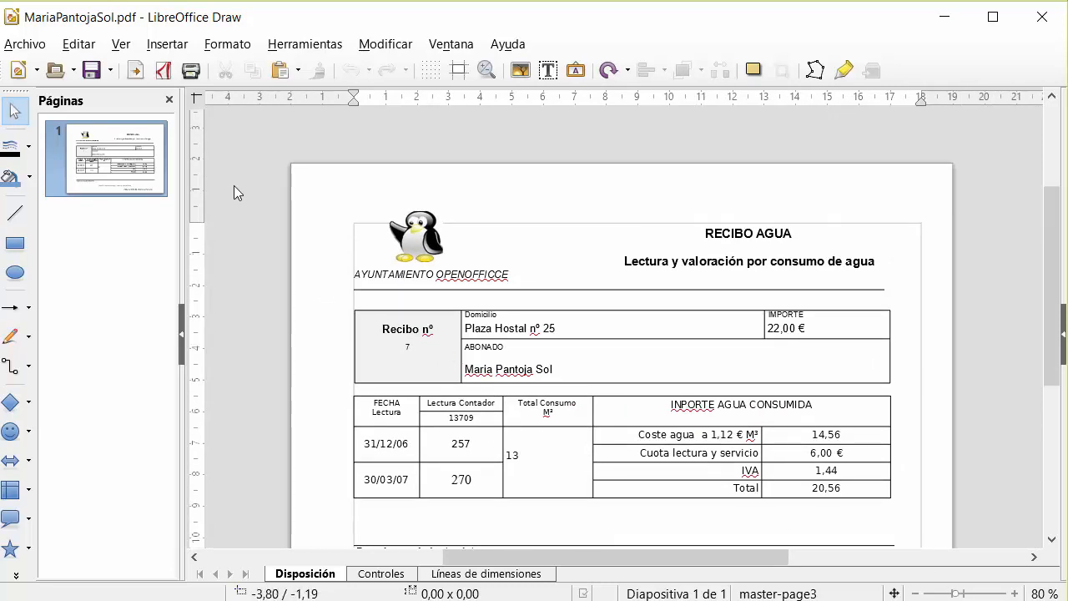
scroll(233, 185, down, 4)
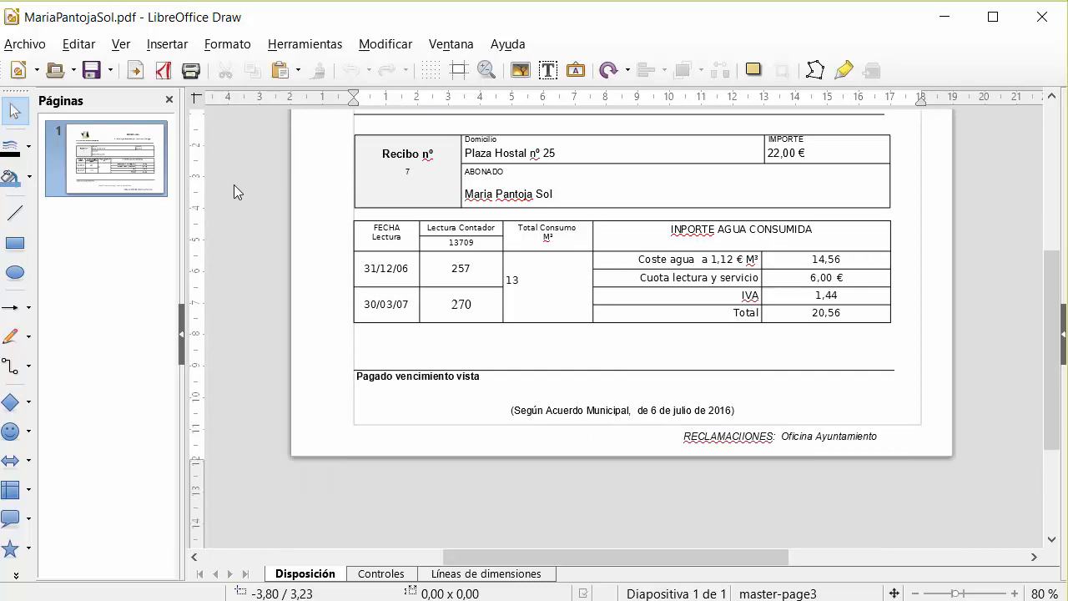
scroll(234, 185, up, 3)
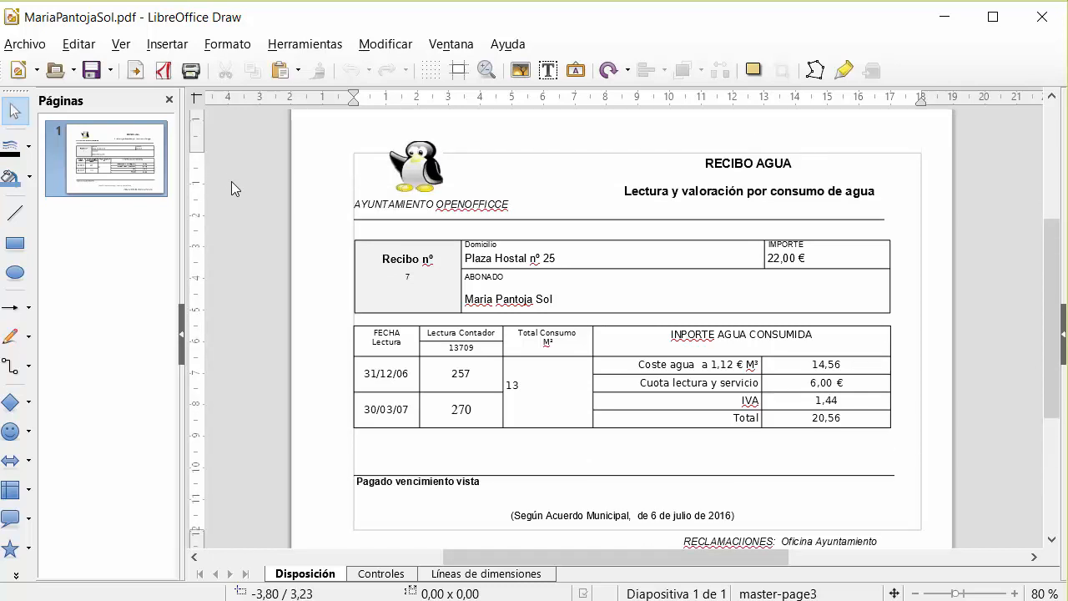